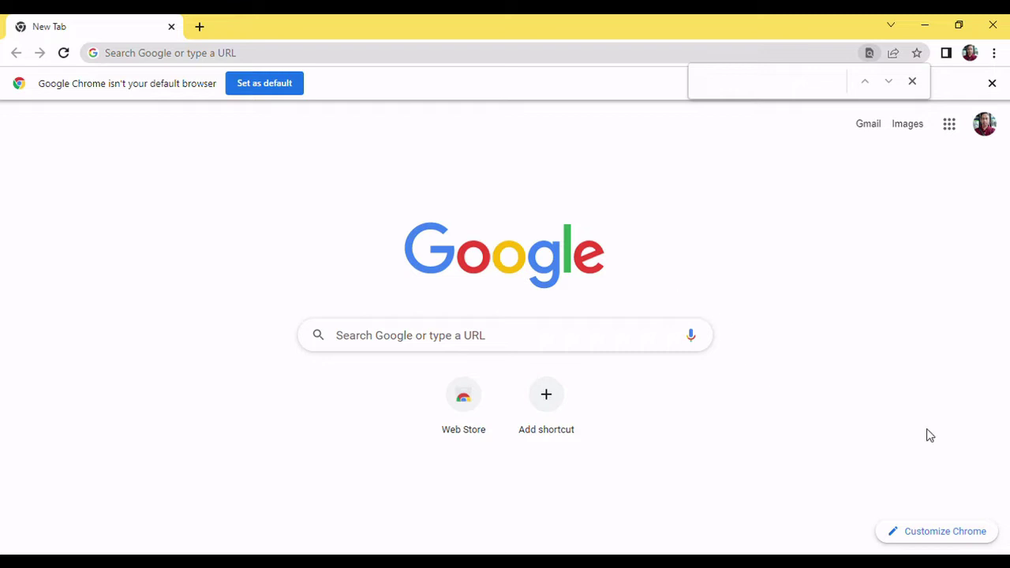
Open Google Drive and create a new blank Google Form
key(Escape)
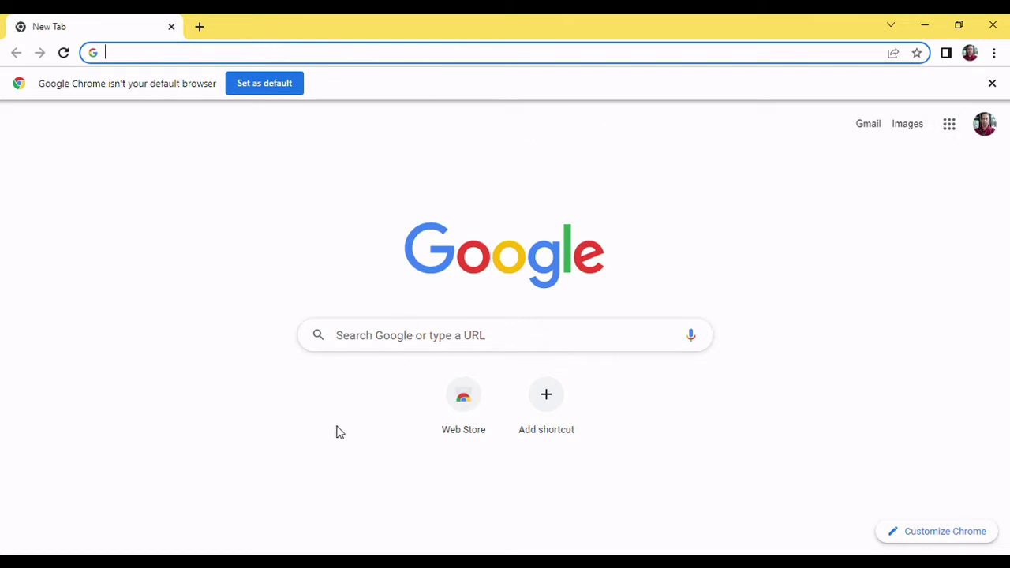
click(952, 135)
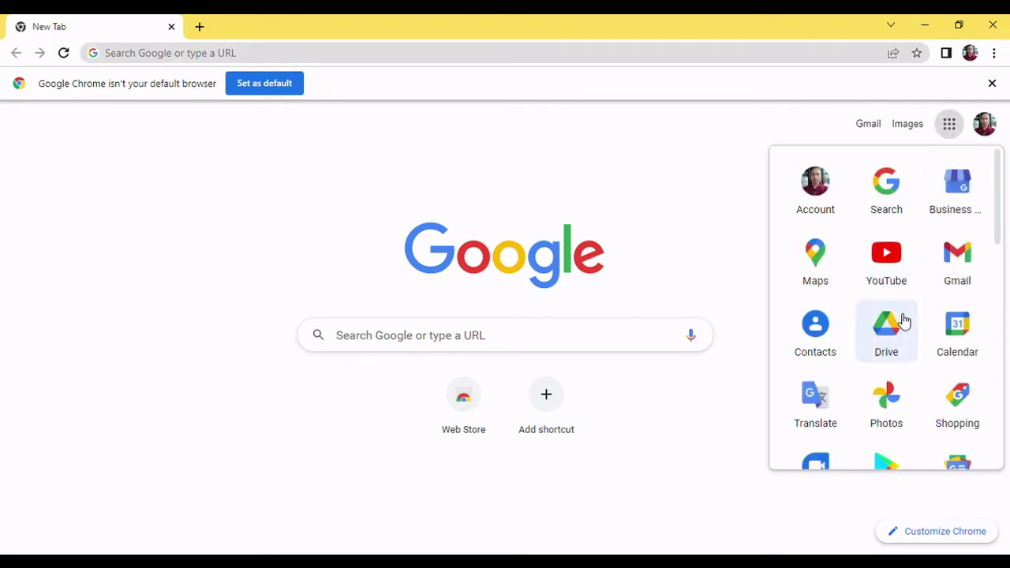
click(898, 335)
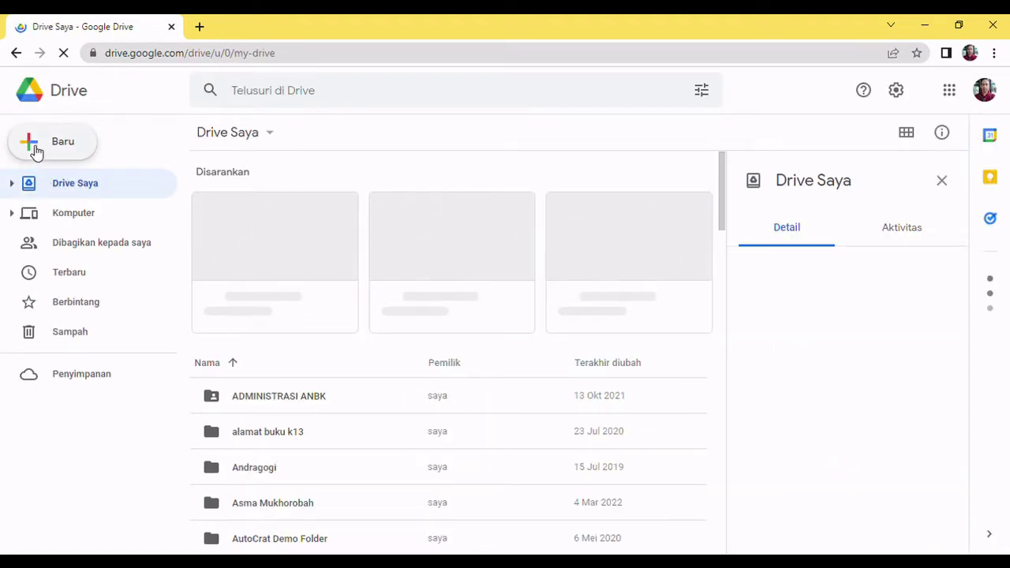
click(34, 151)
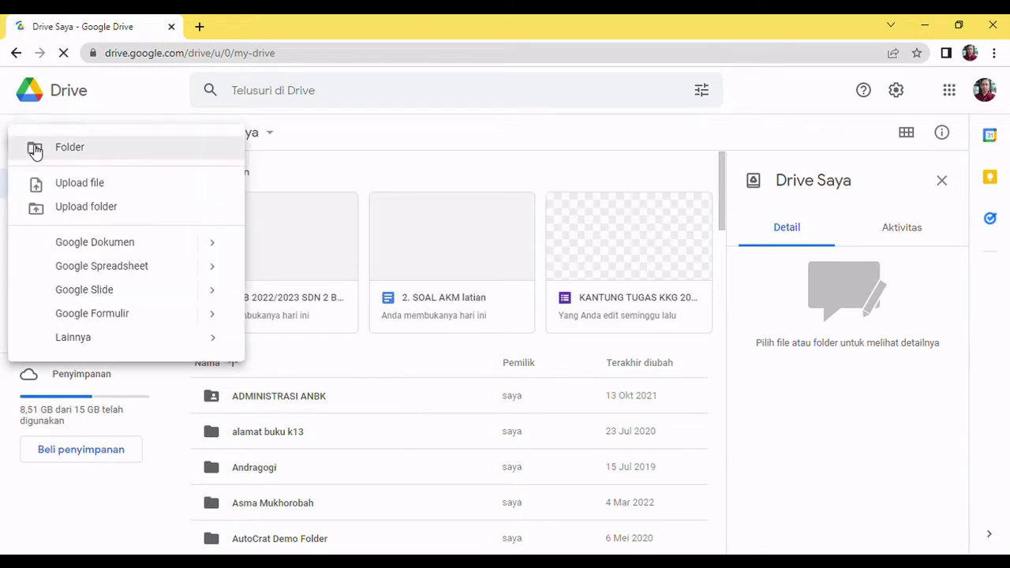
click(87, 316)
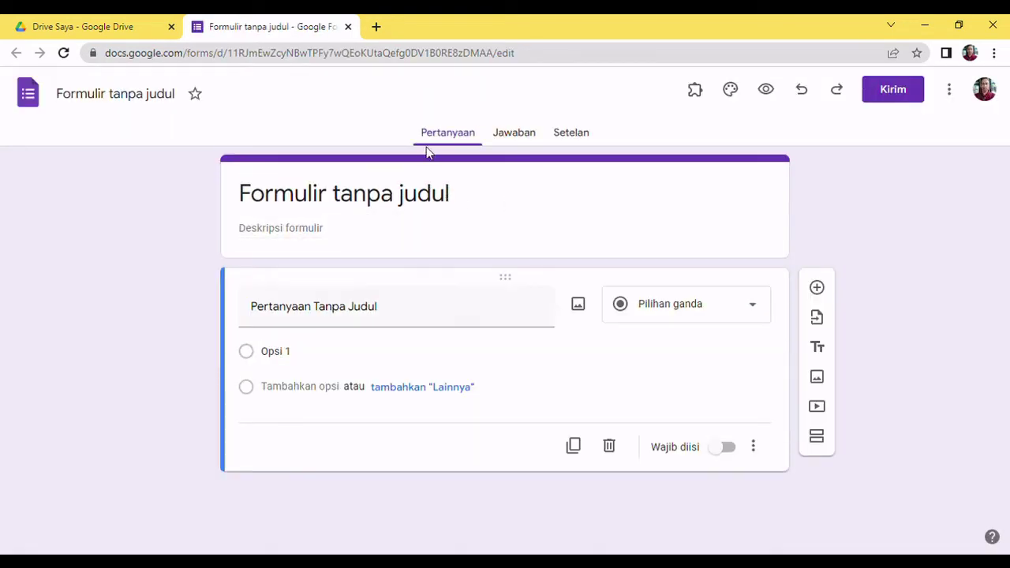
Title the form "ASESMEN NASIONAL BERBASIS KOMPUTER"
click(479, 202)
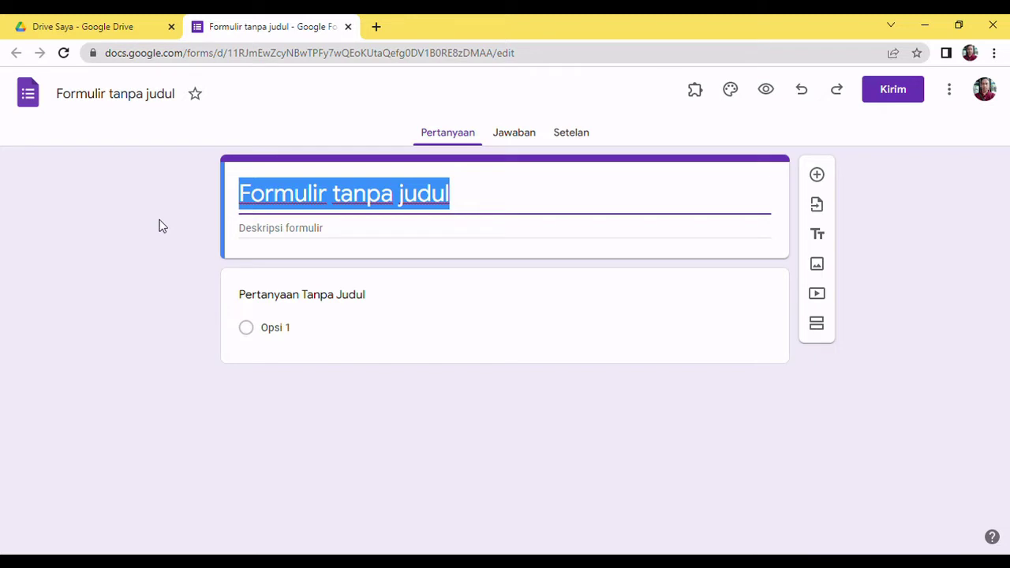
text(ASESME)
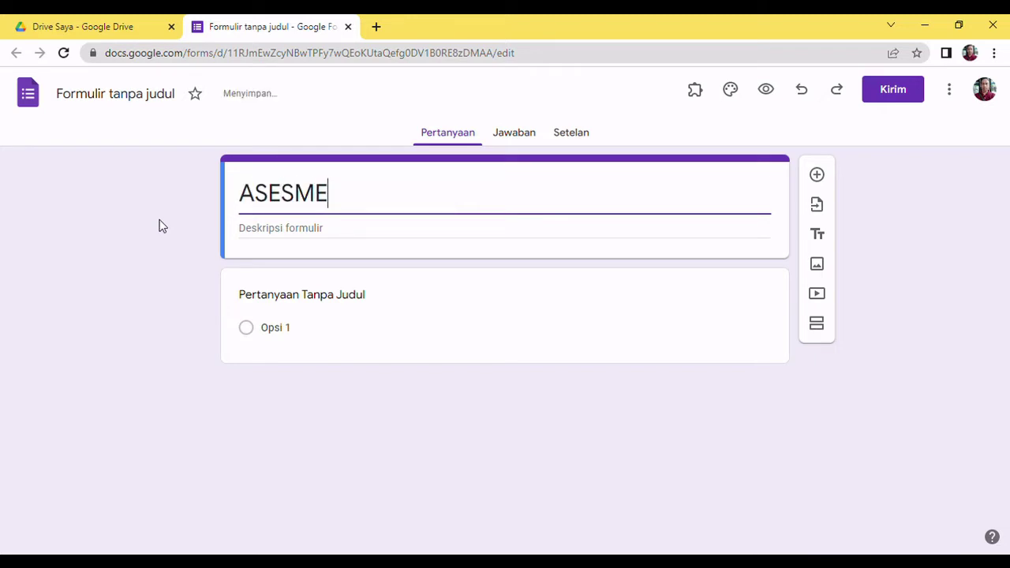
text(N NASIONA)
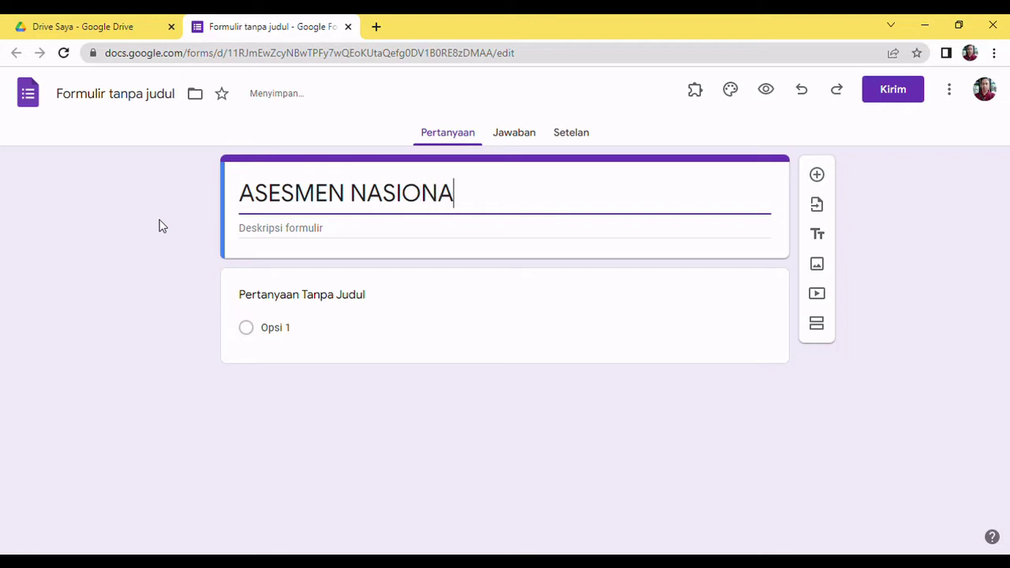
text(L BE)
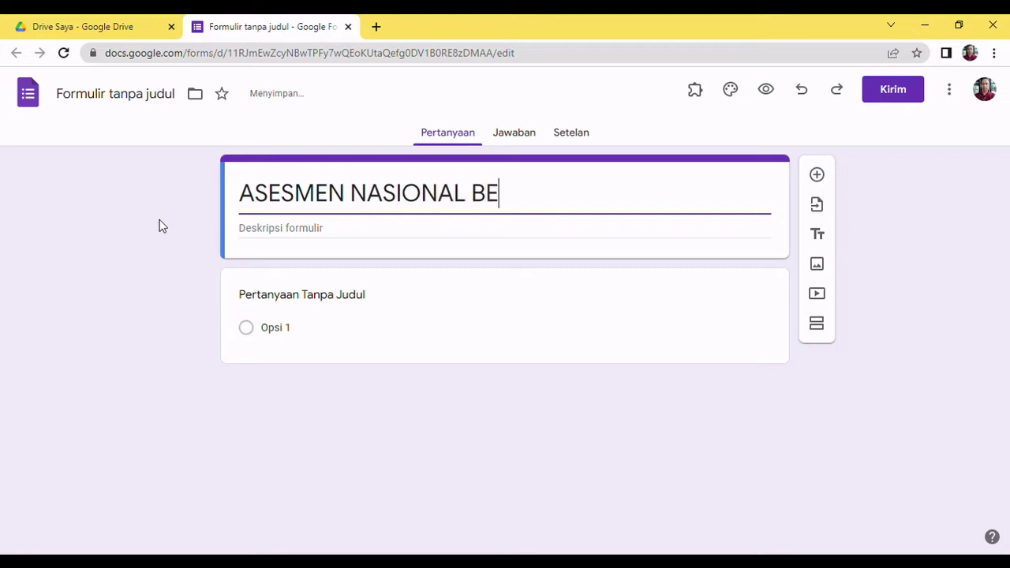
text(RBASIS )
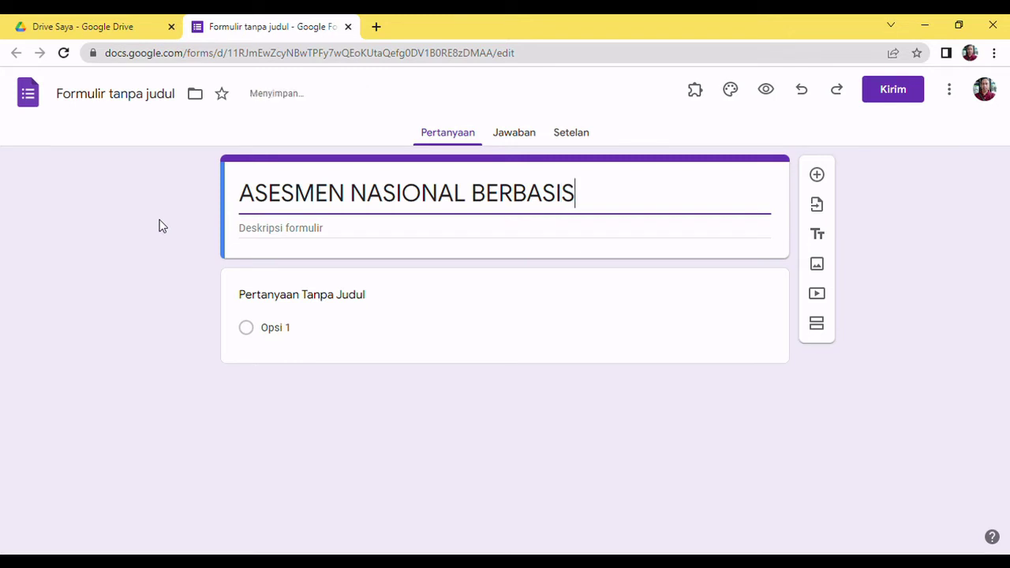
text(KOMP)
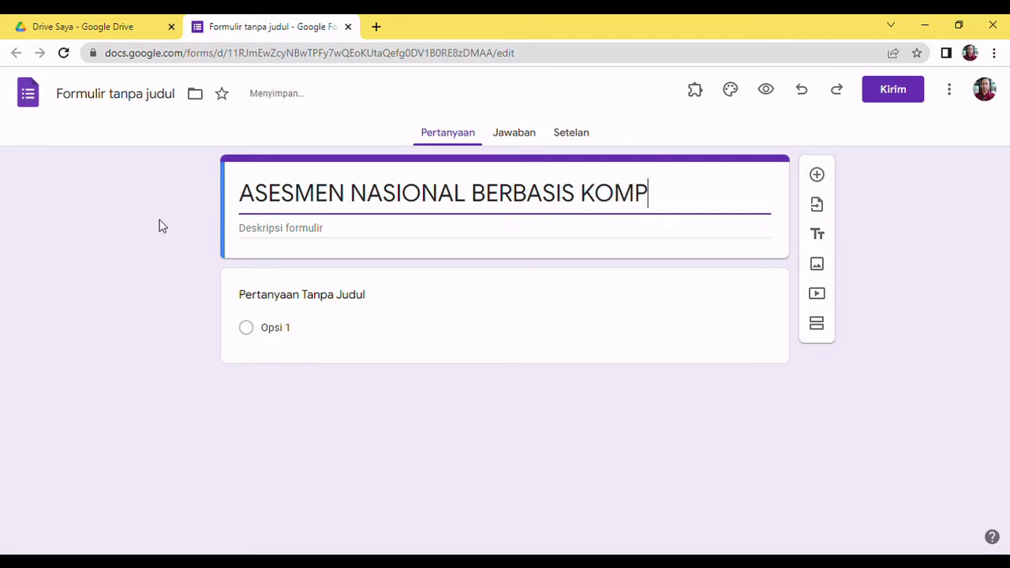
text(UTER)
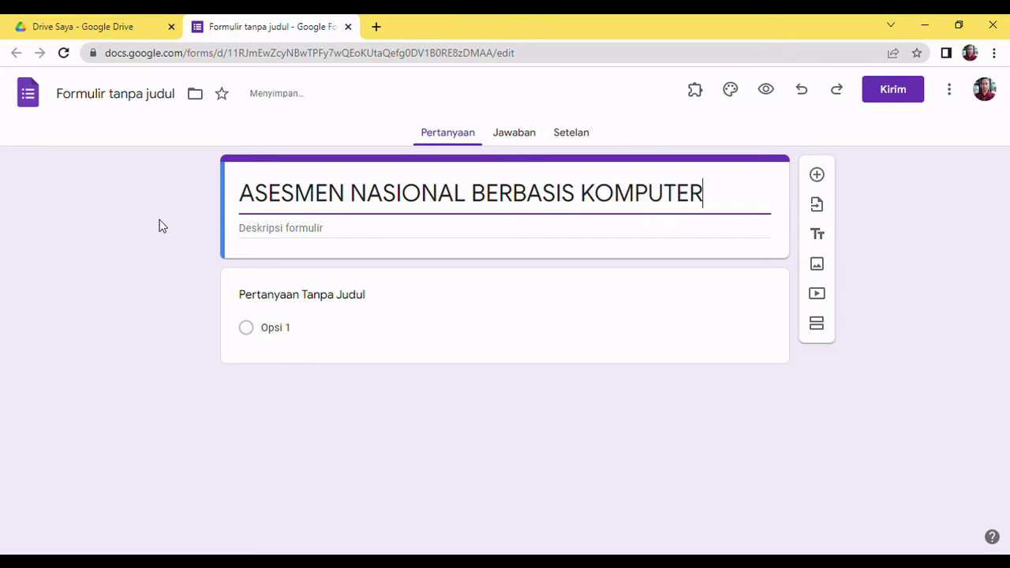
Name the first question "NAMA" and make this short-answer question required
click(341, 300)
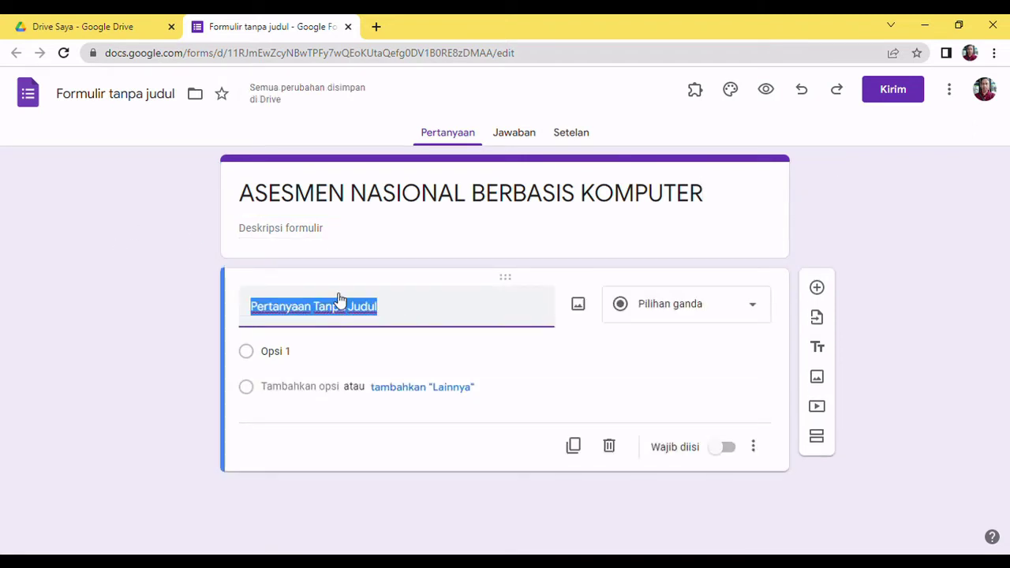
text(NAMA)
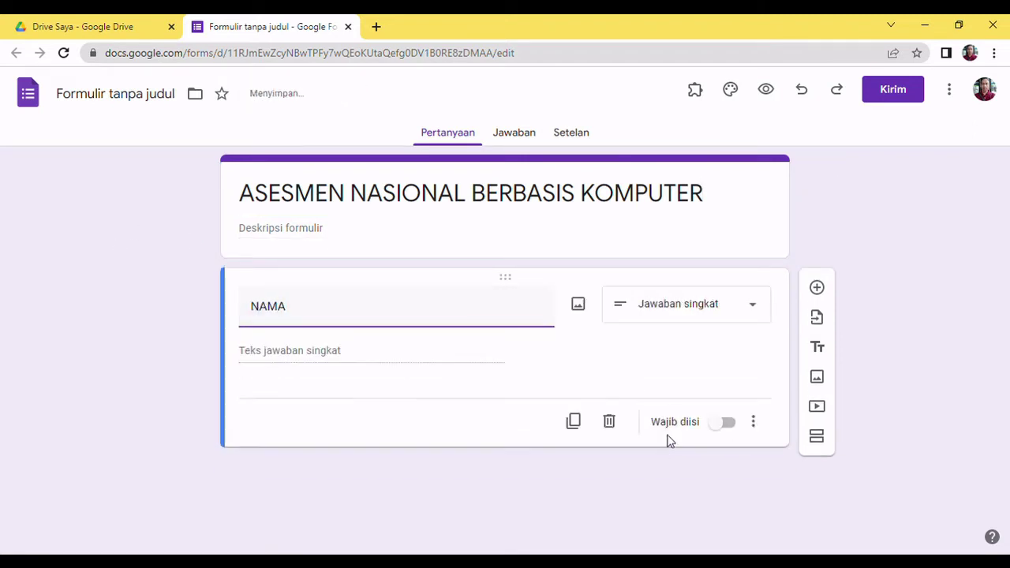
click(728, 423)
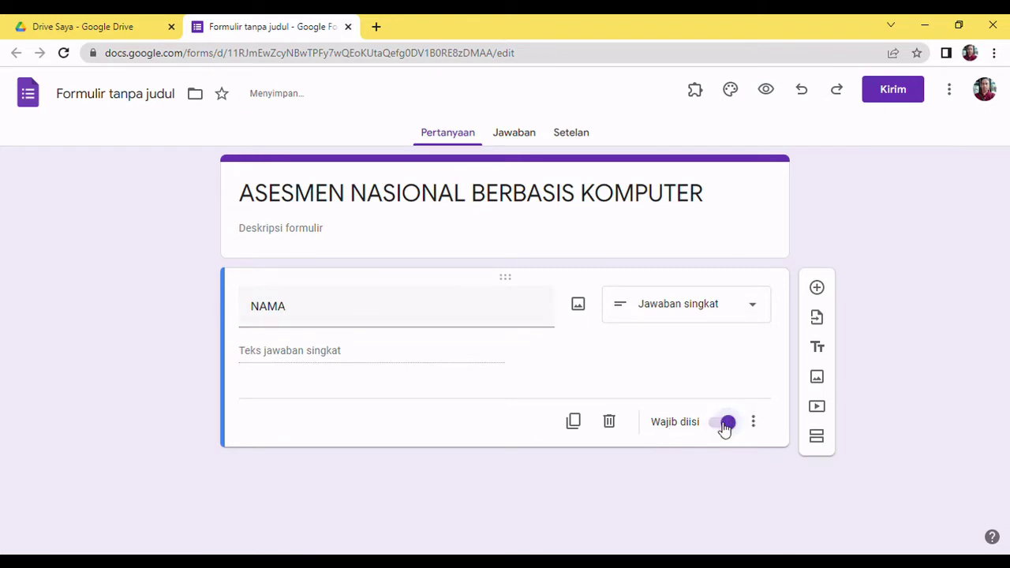
Duplicate the required short-answer question twice, naming the copies "NOMOR UJIAN" and "ASAL SEKOLAH"
click(574, 423)
text(NOMOR UJIAN)
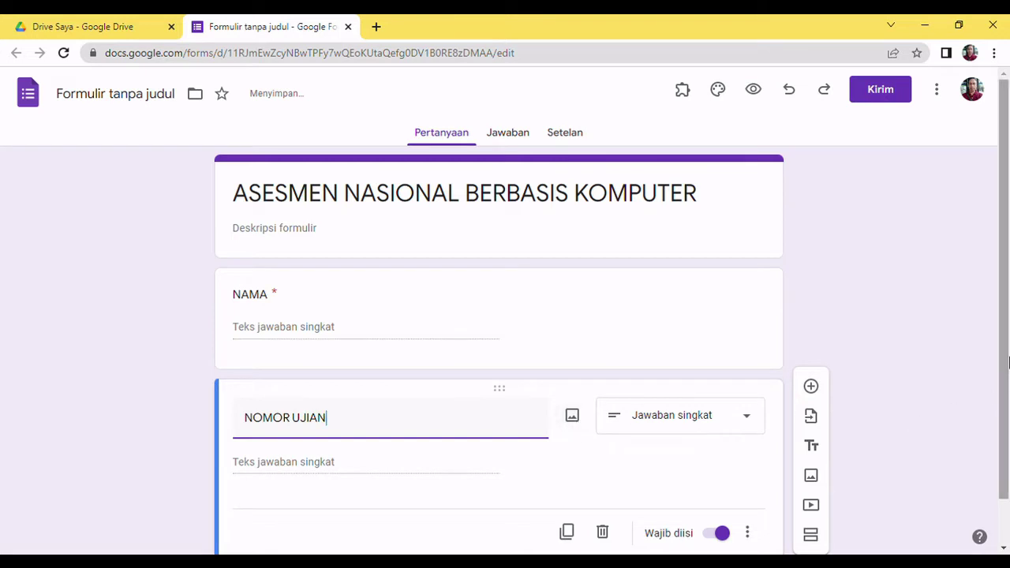
scroll(1006, 362, down, 1)
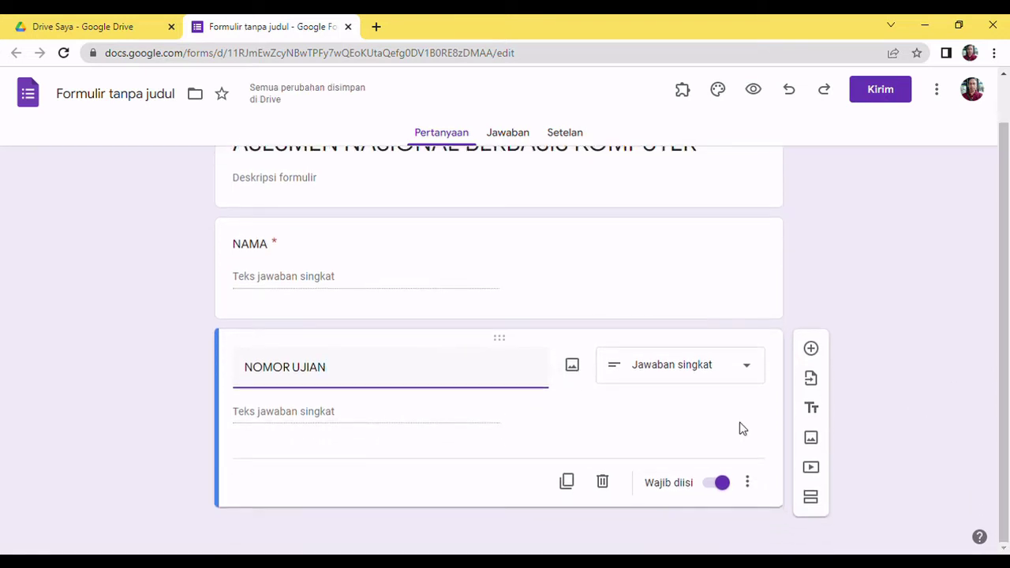
click(568, 483)
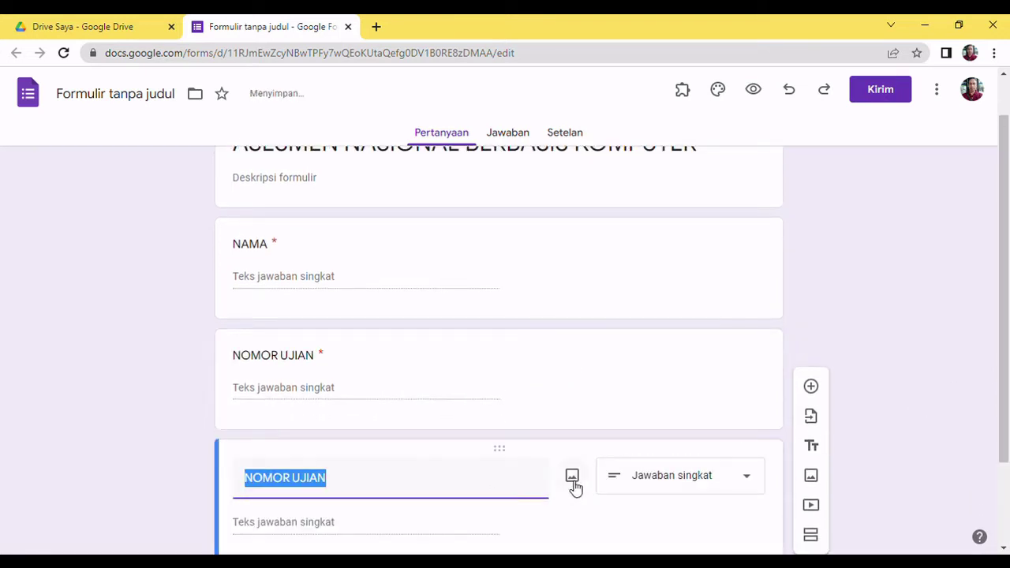
text(ASAL SEKOLAH)
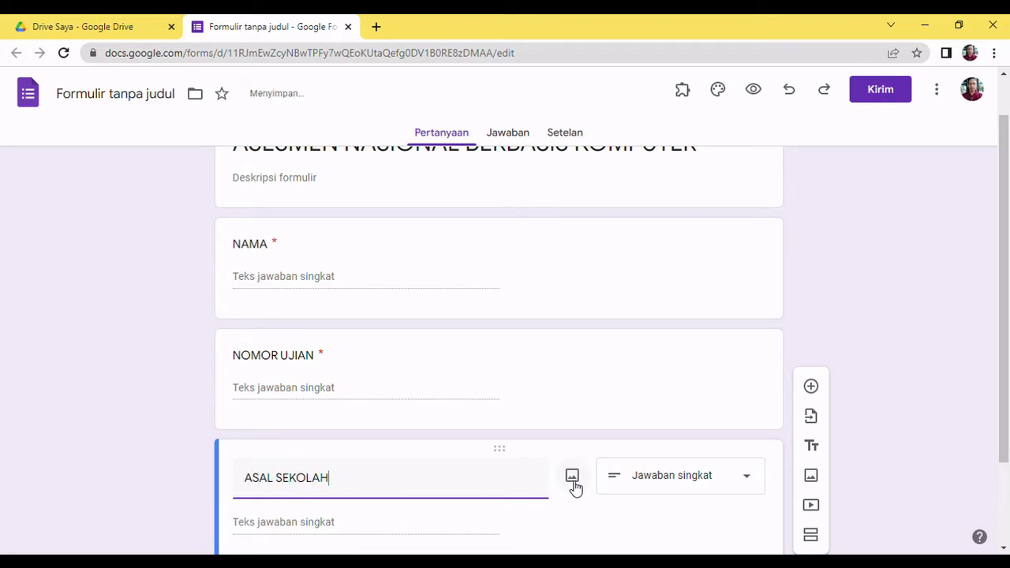
Add a new section after the "ASAL SEKOLAH" question and choose the form "Soal Matematika" as the source for importing questions
drag(1006, 272, 994, 360)
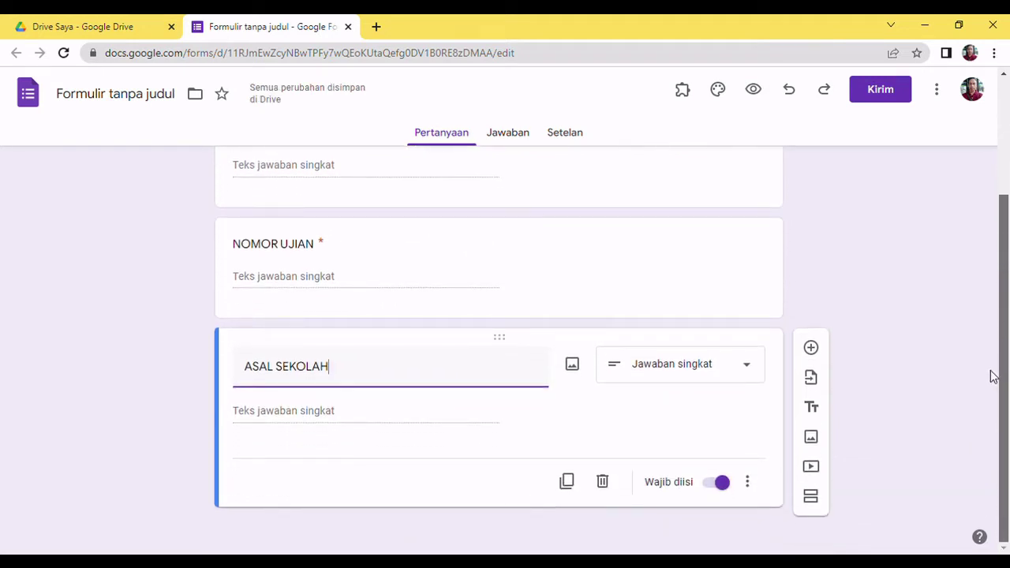
click(813, 499)
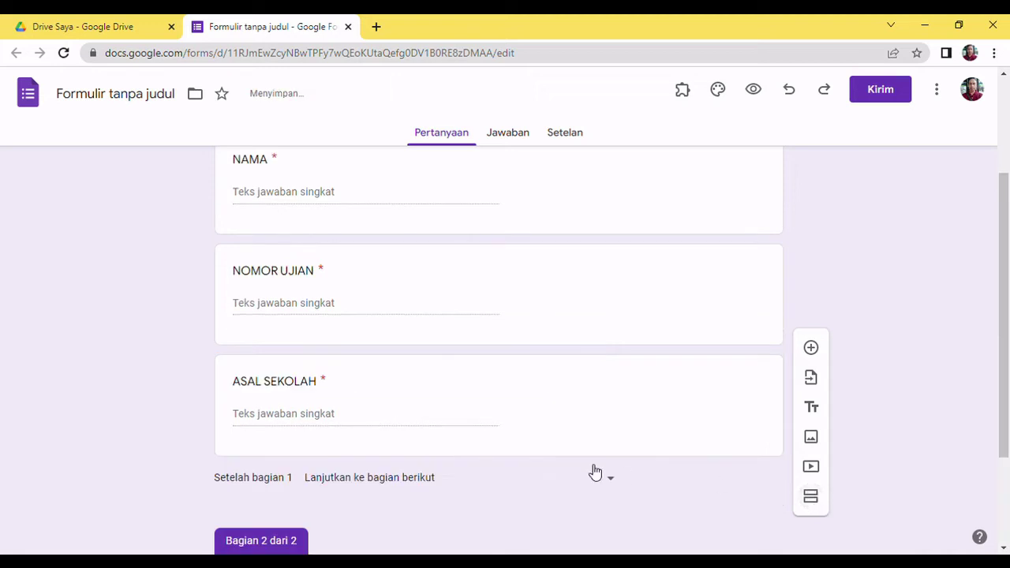
click(811, 380)
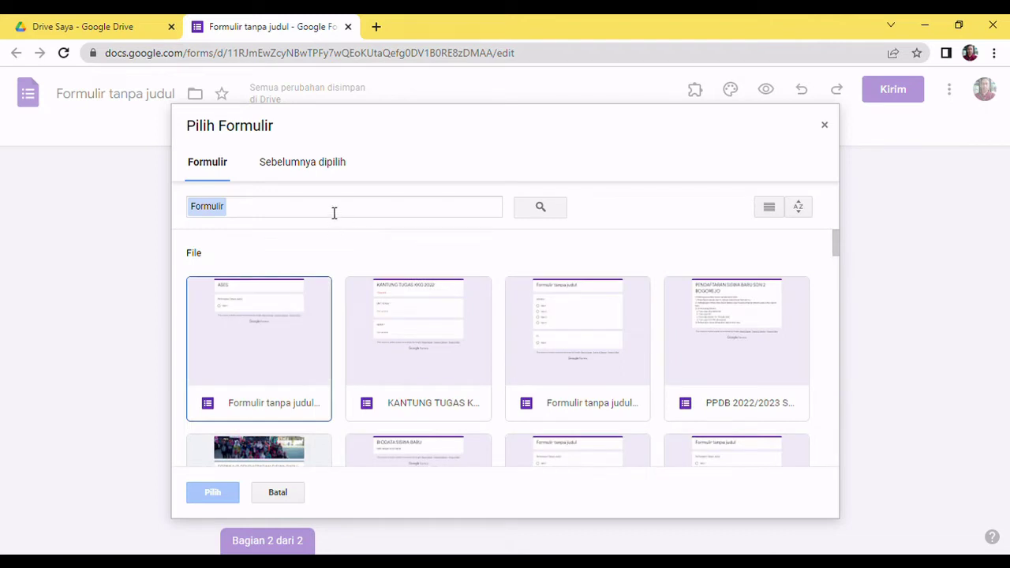
click(333, 212)
text(SOAL)
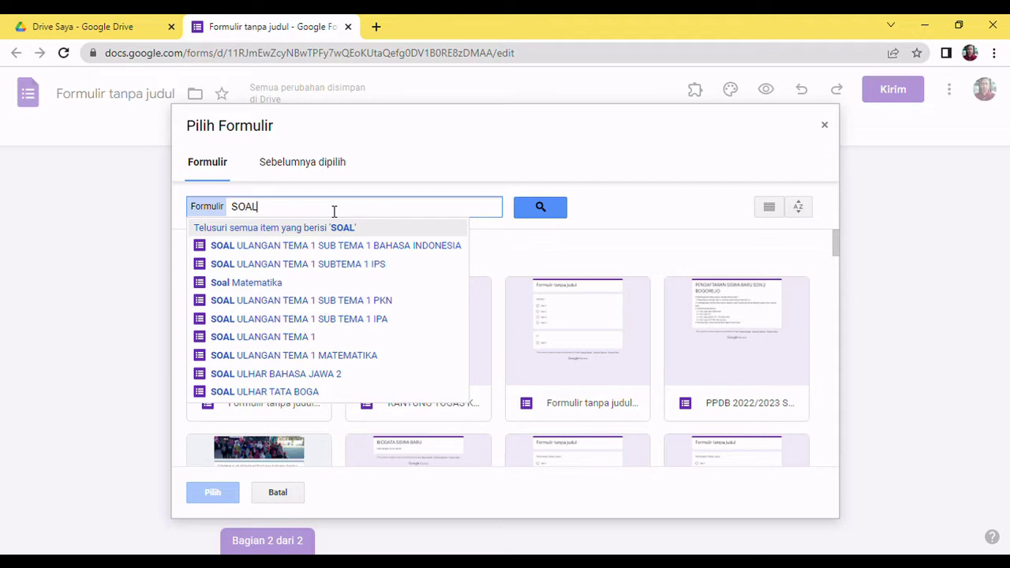
click(255, 284)
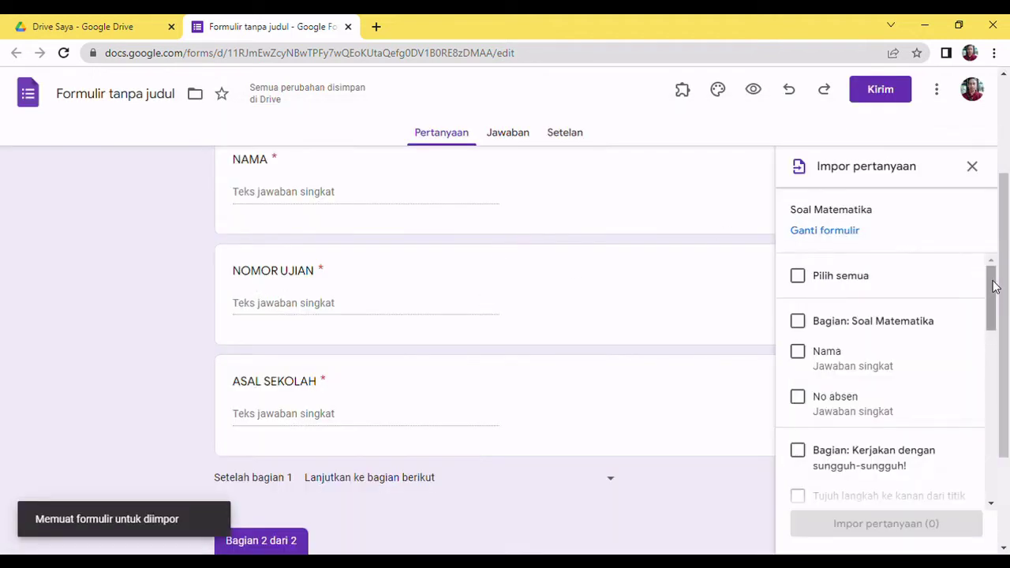
Import the whole section "Kerjakan dengan sungguh-sungguh!" with all its questions from the Soal Matematika form
drag(994, 291, 993, 337)
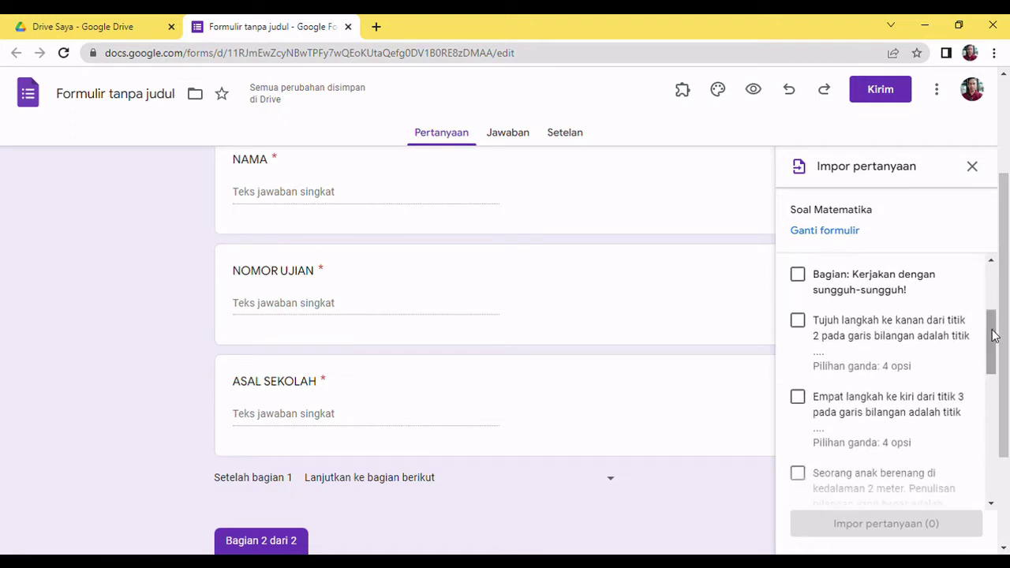
click(800, 322)
click(798, 277)
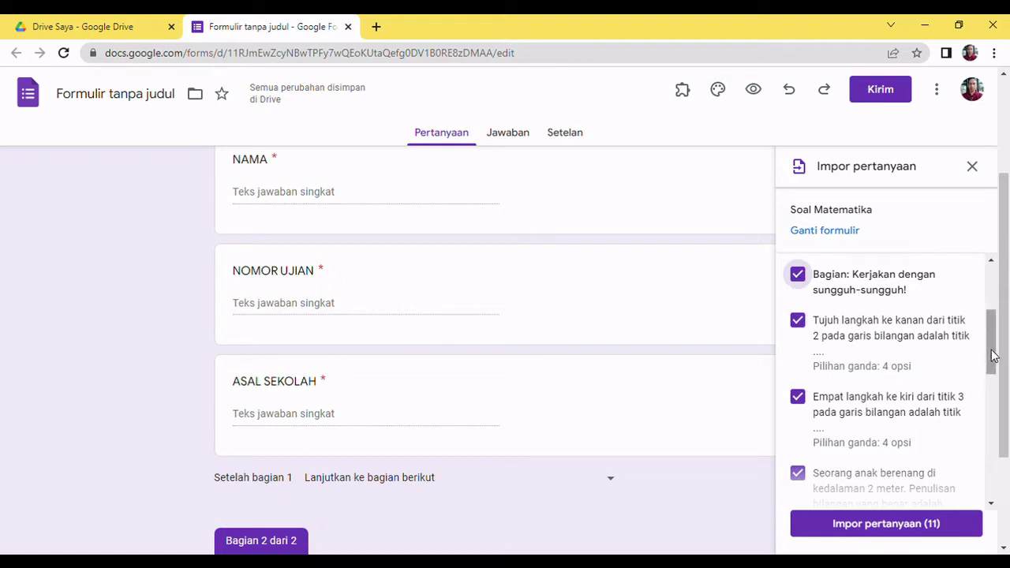
drag(994, 356, 994, 434)
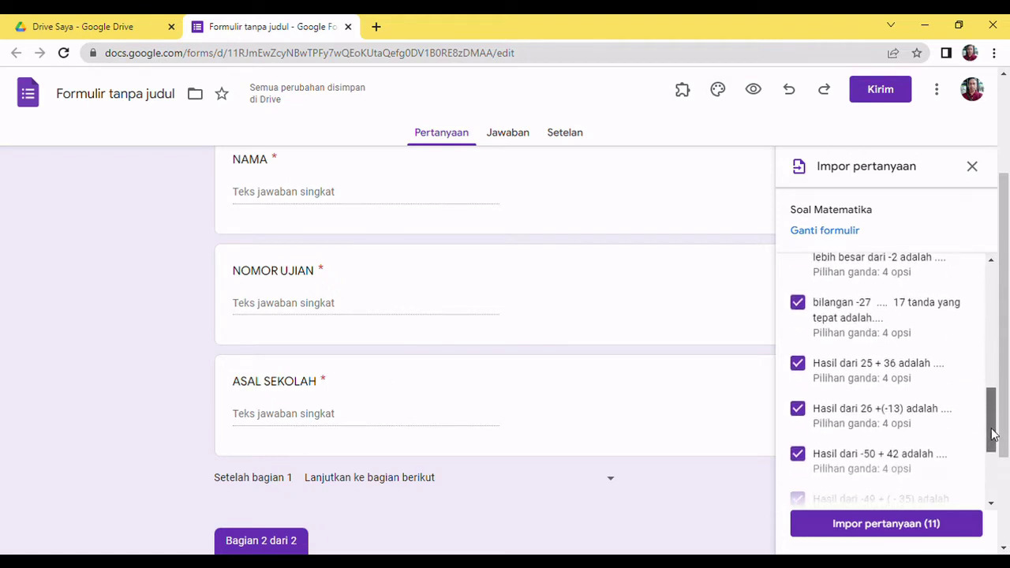
click(879, 526)
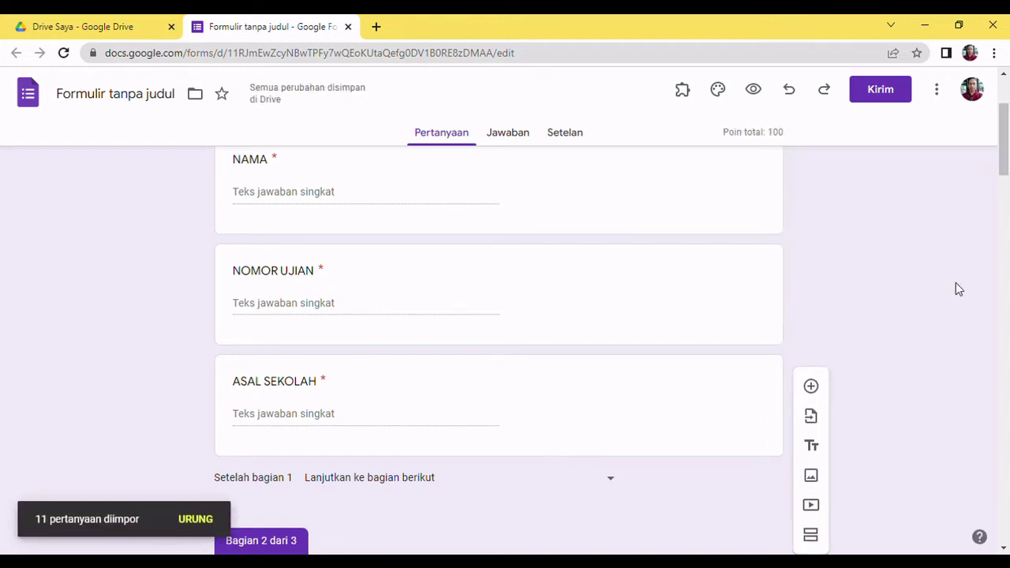
Delete the empty untitled section 2 above the imported questions
drag(1004, 152, 1001, 198)
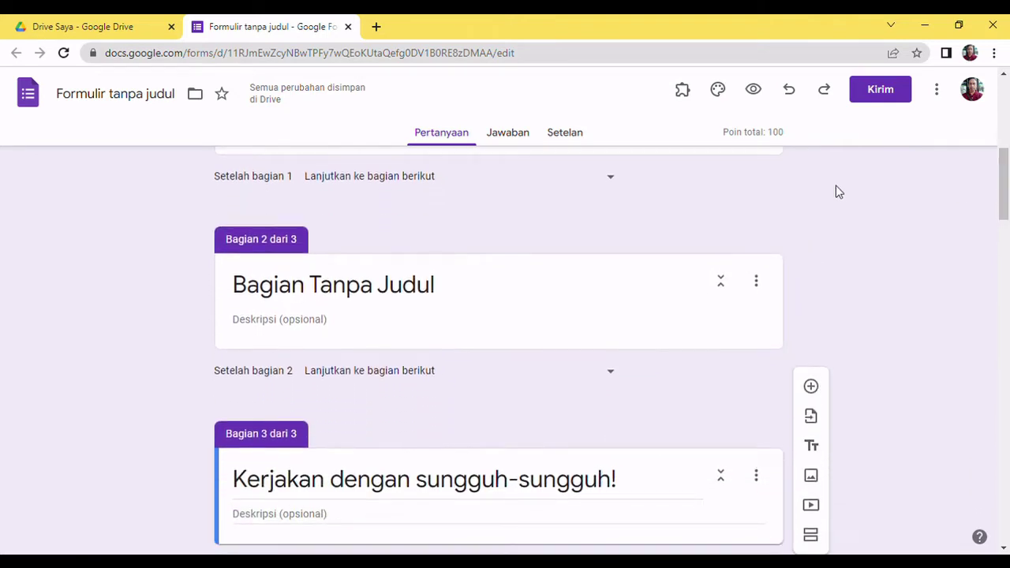
click(763, 286)
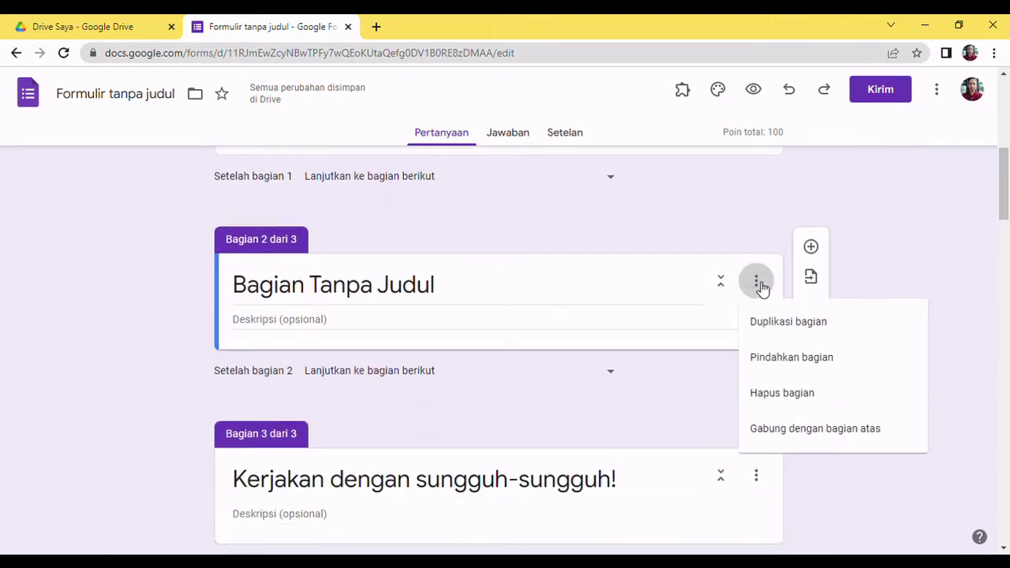
click(778, 395)
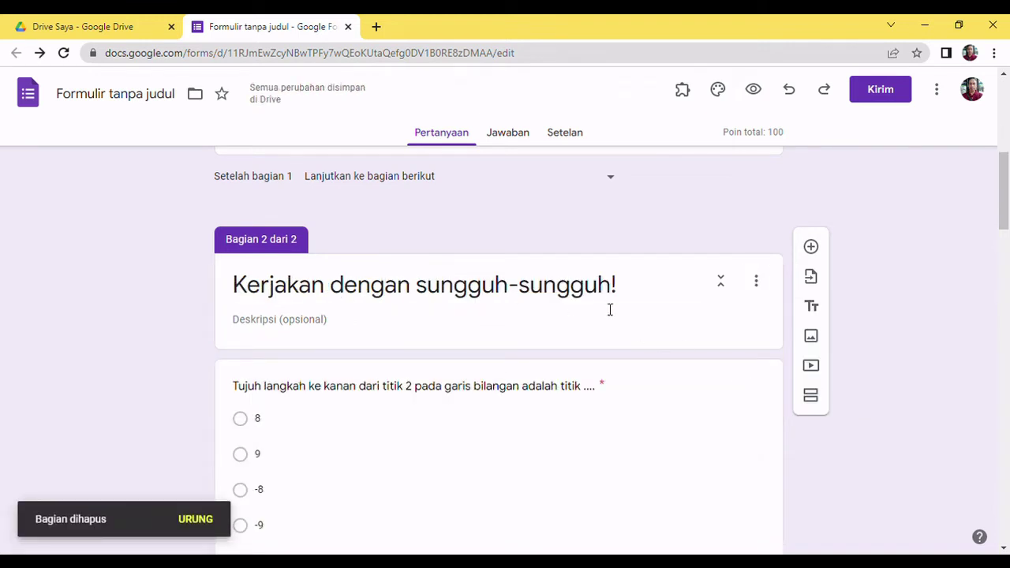
drag(1003, 209, 968, 359)
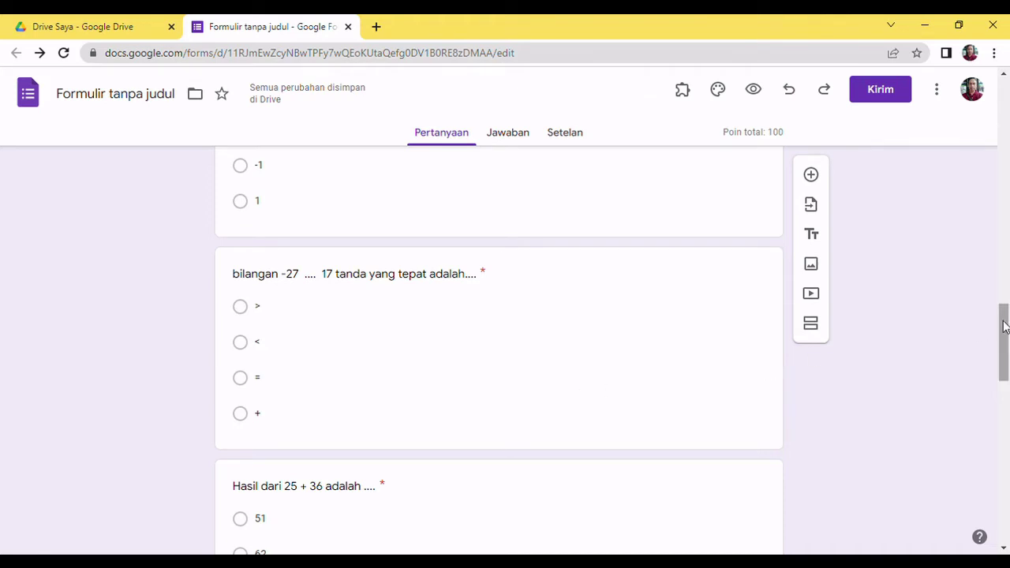
drag(1005, 327, 1000, 178)
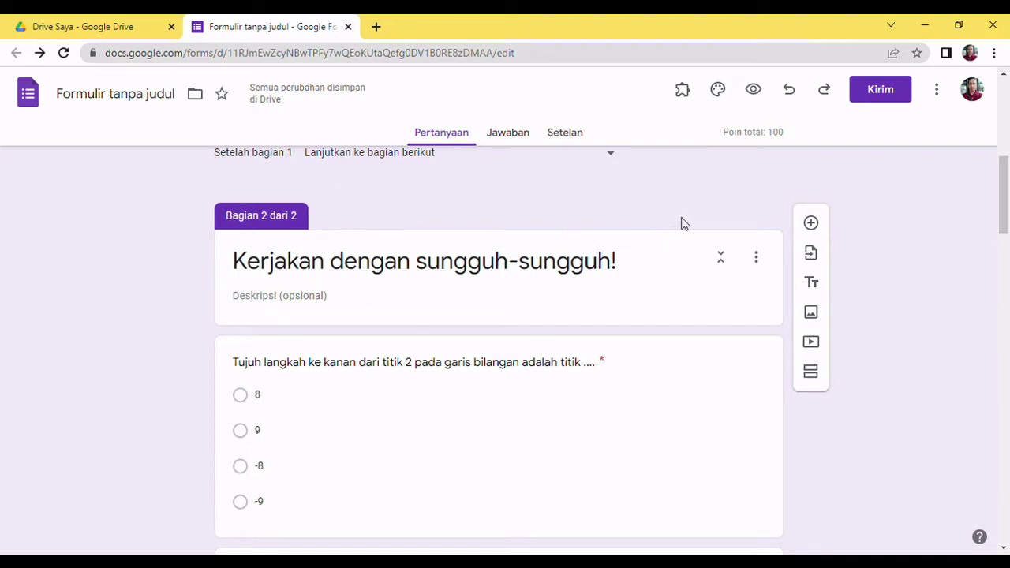
click(684, 93)
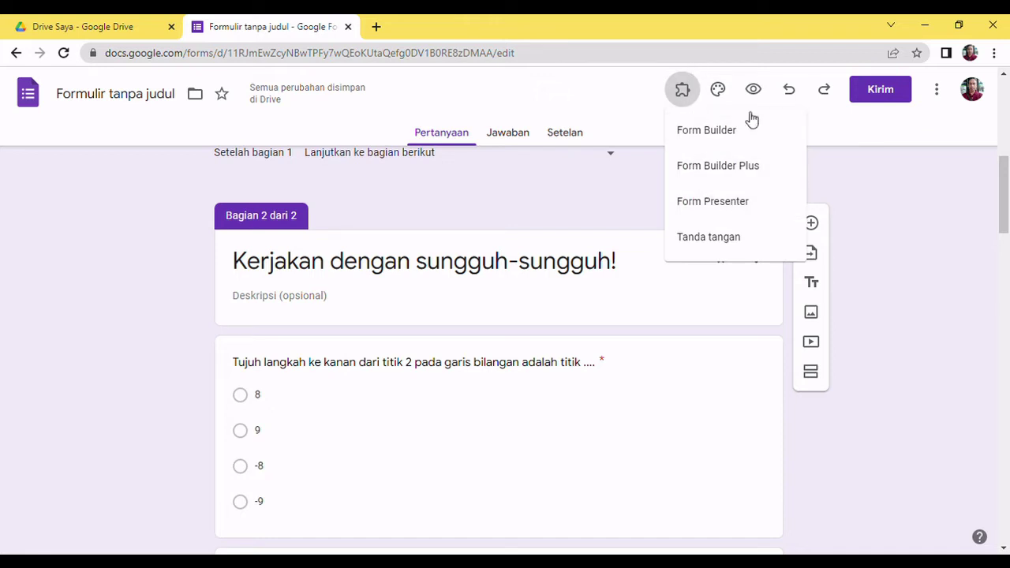
click(932, 131)
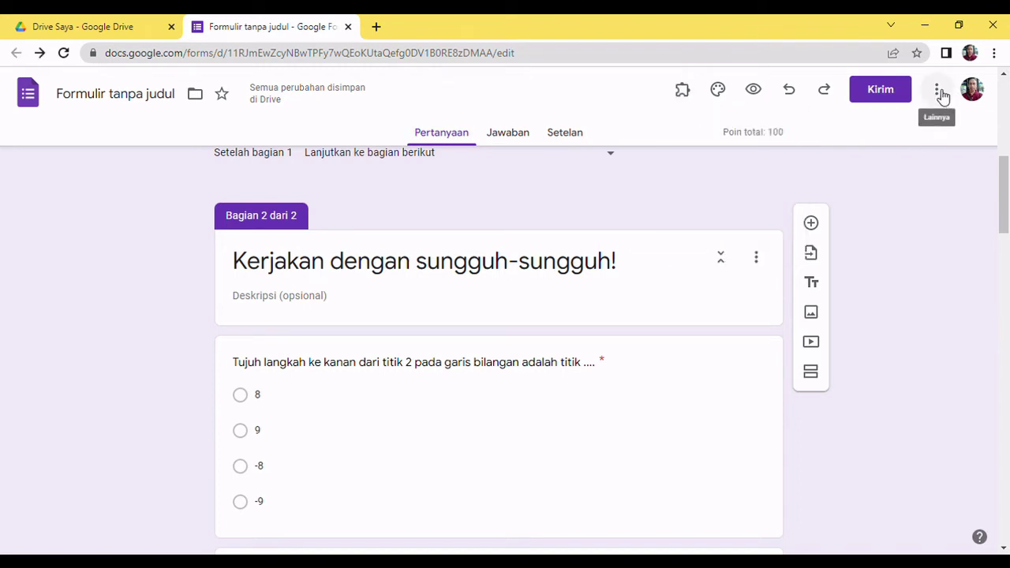
View the Form Presenter+Timer add-on's details in the Google Workspace Marketplace, then return to the form
click(942, 99)
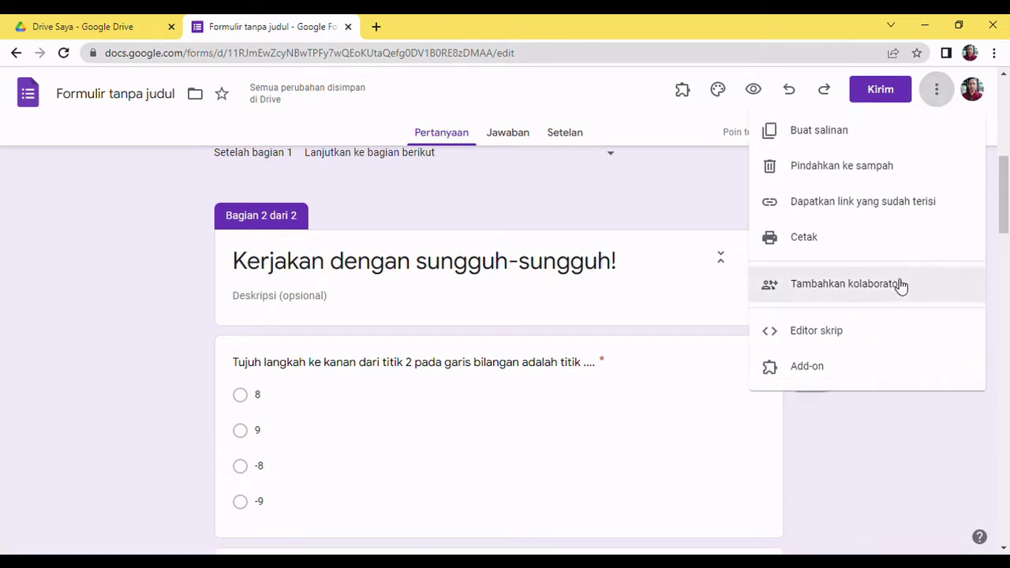
click(813, 368)
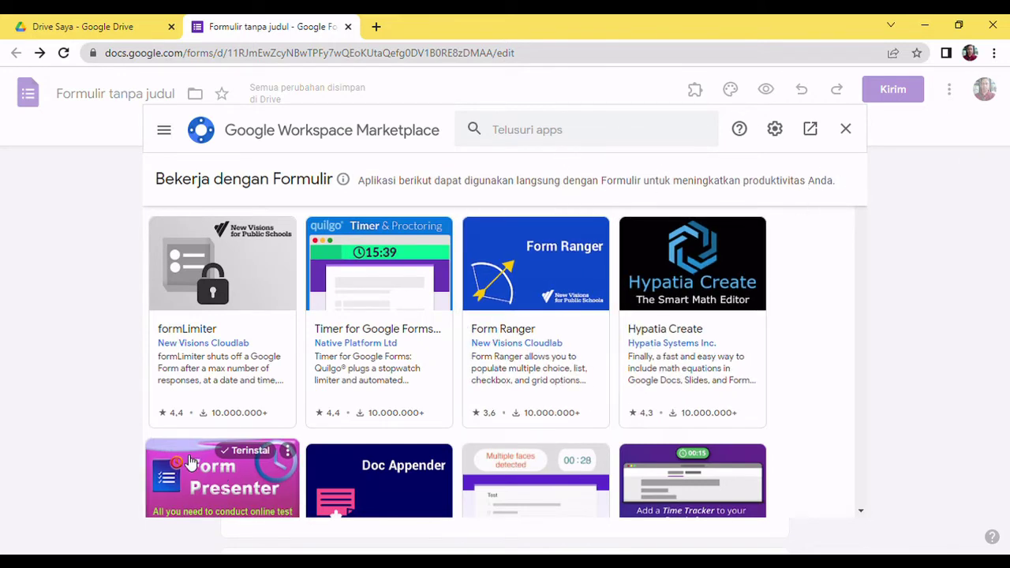
click(228, 472)
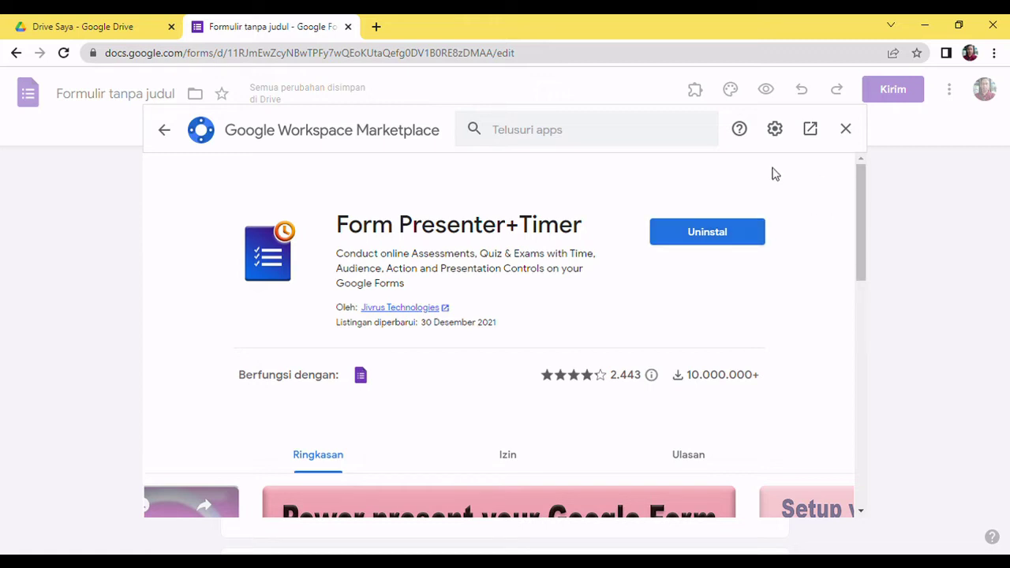
click(846, 129)
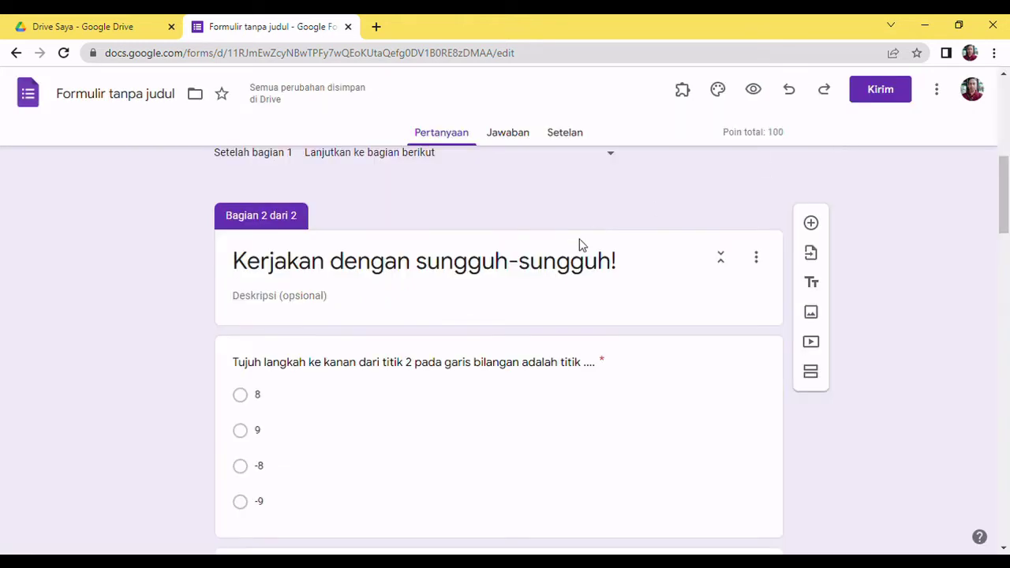
Open the setup of the Form Presenter add-on for this form
click(684, 94)
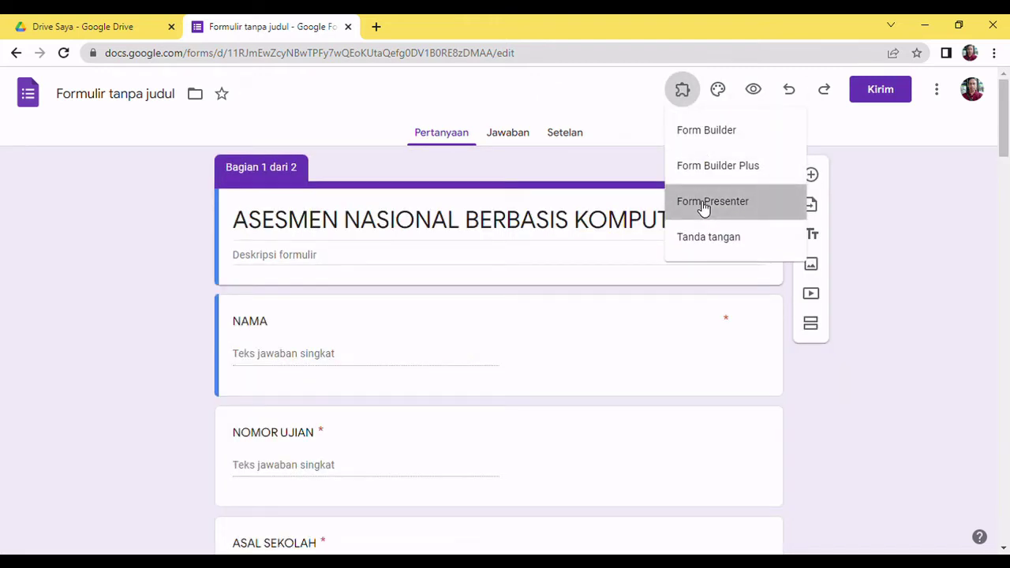
click(705, 205)
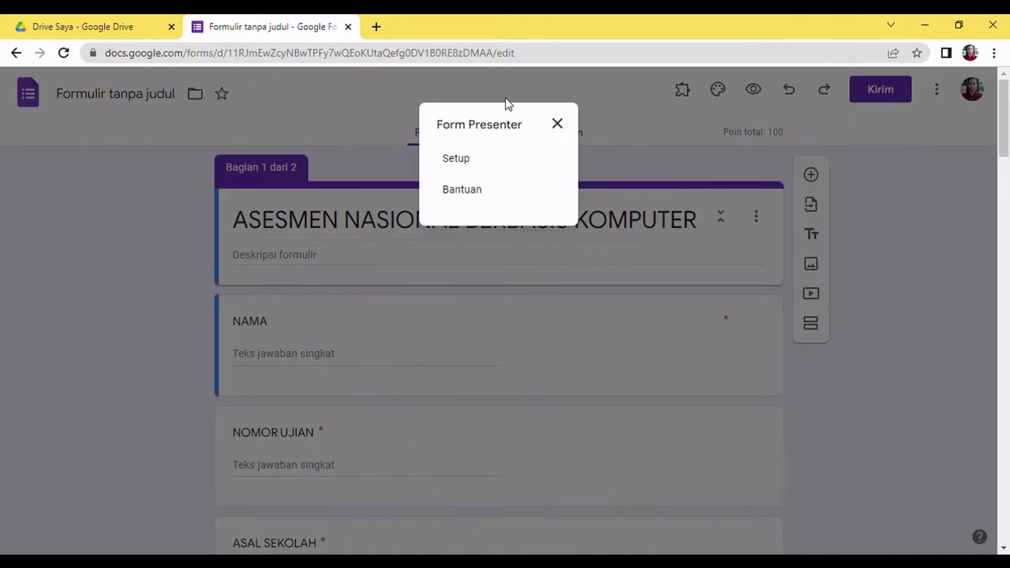
click(458, 161)
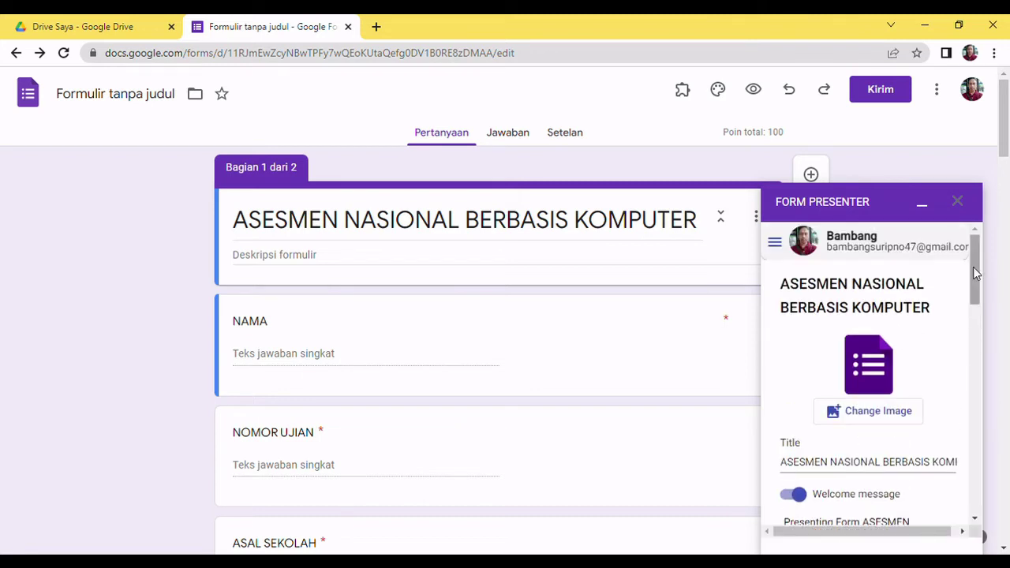
Replace the default presenter image with the ANBK laptop picture
drag(977, 273, 972, 284)
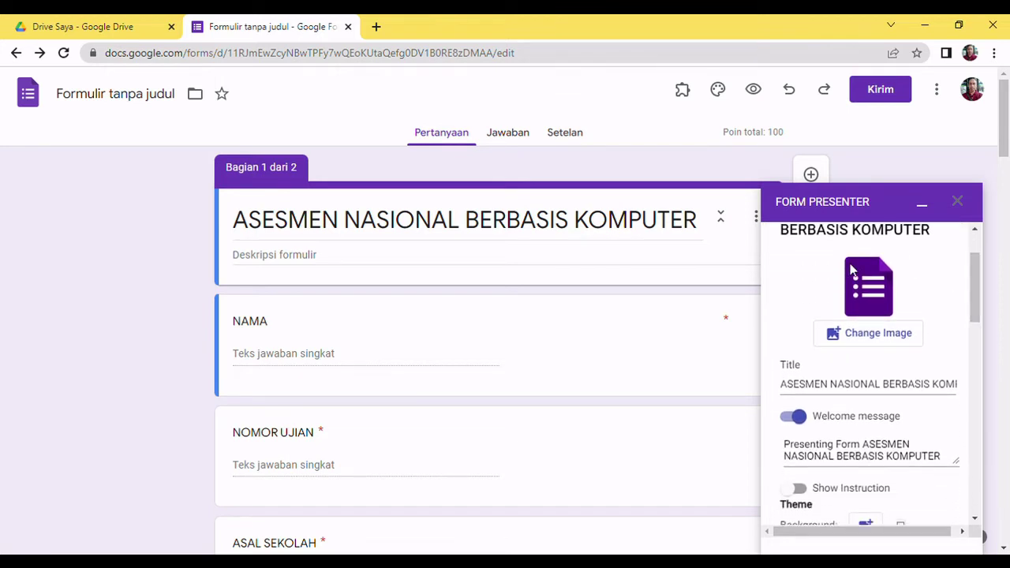
click(861, 339)
click(384, 345)
Remove "Presenting Form" from the welcome message, leaving only "ASESMEN NASIONAL BERBASIS KOMPUTER"
drag(979, 311, 977, 327)
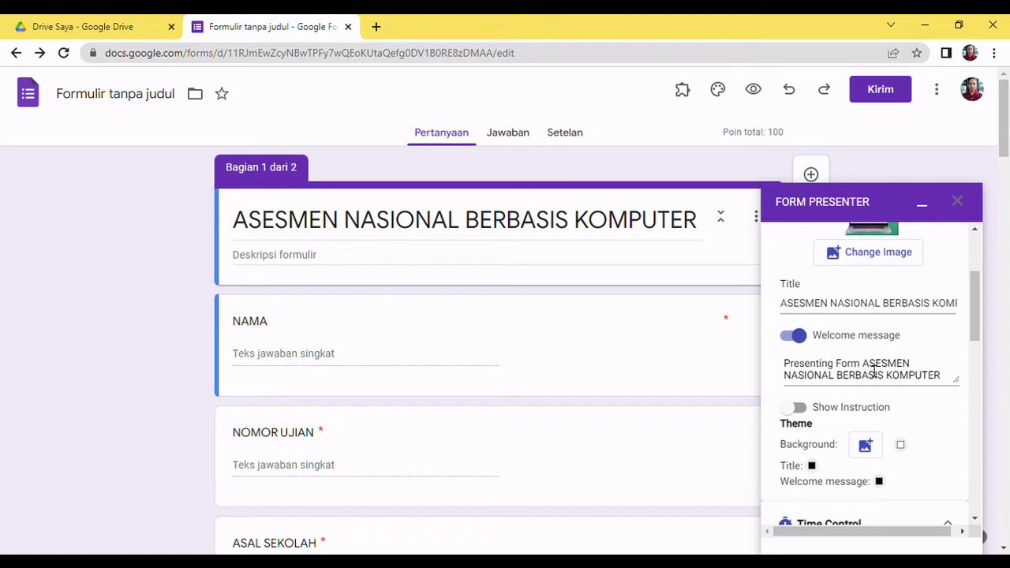
drag(864, 365, 777, 366)
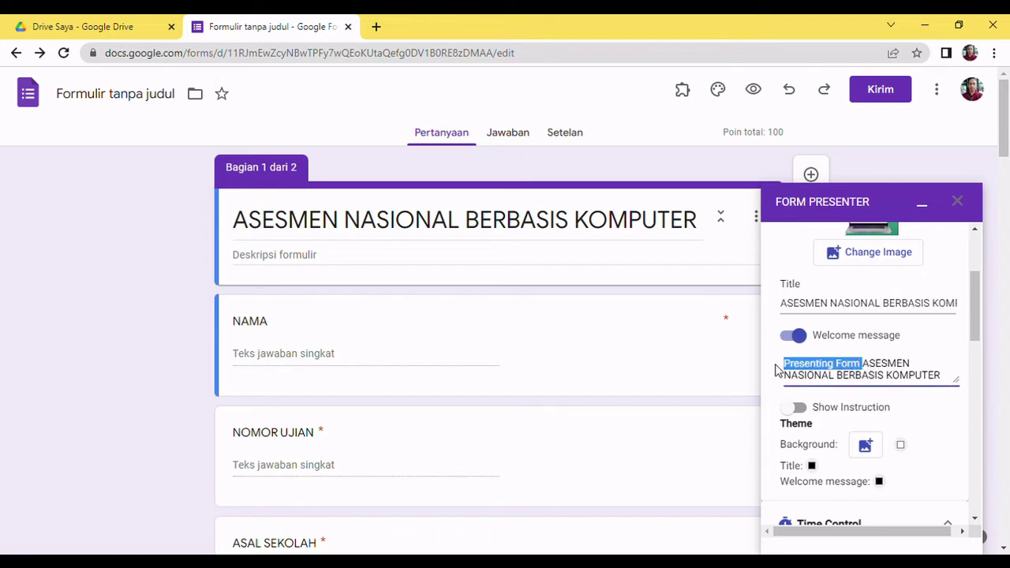
key(BackSpace)
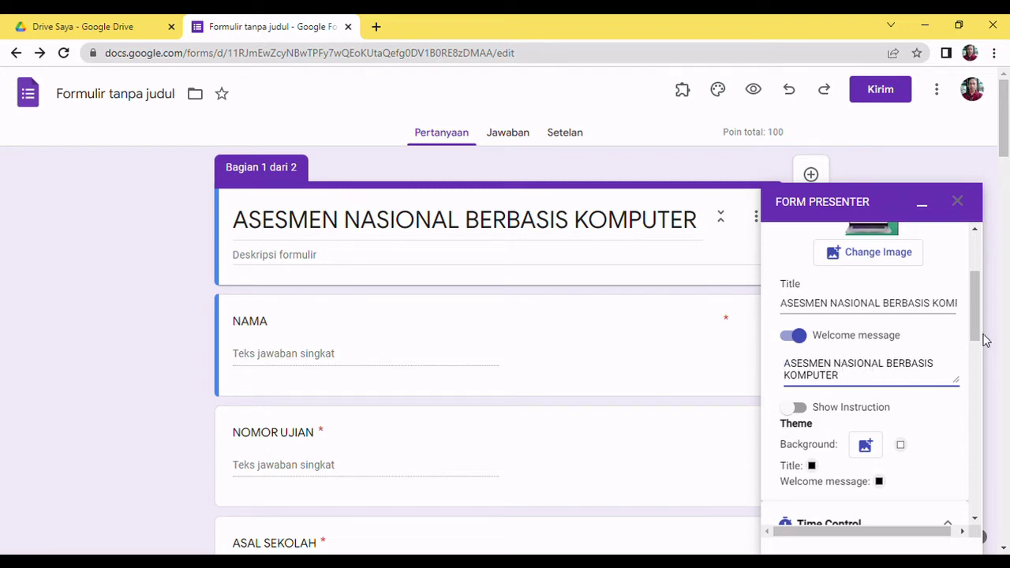
Enable the instruction with the text "KERJAKAN DENGAN SUNGGUH-SUNGGUH" and set the ANBK picture as the theme background
drag(977, 330, 975, 345)
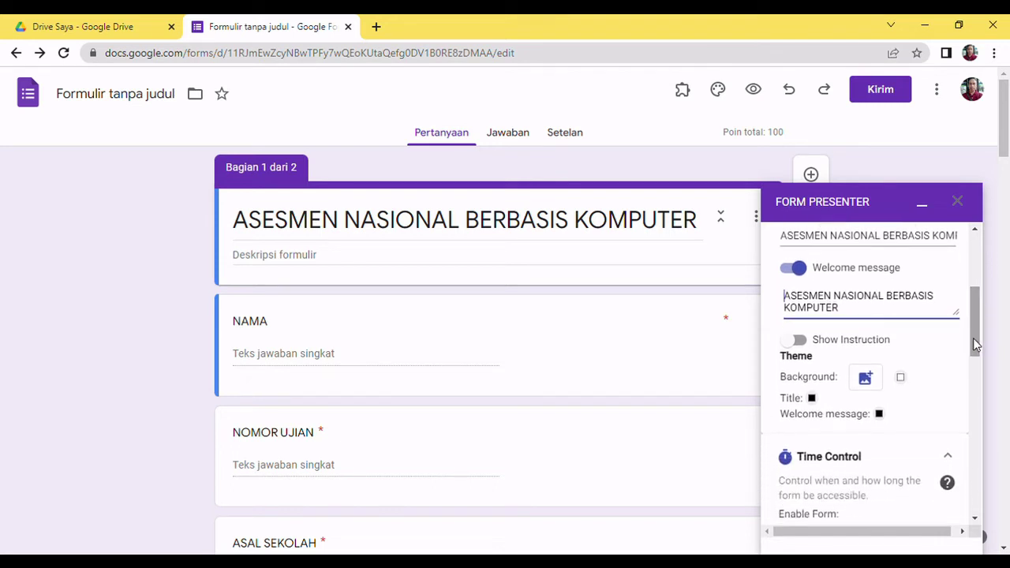
click(809, 345)
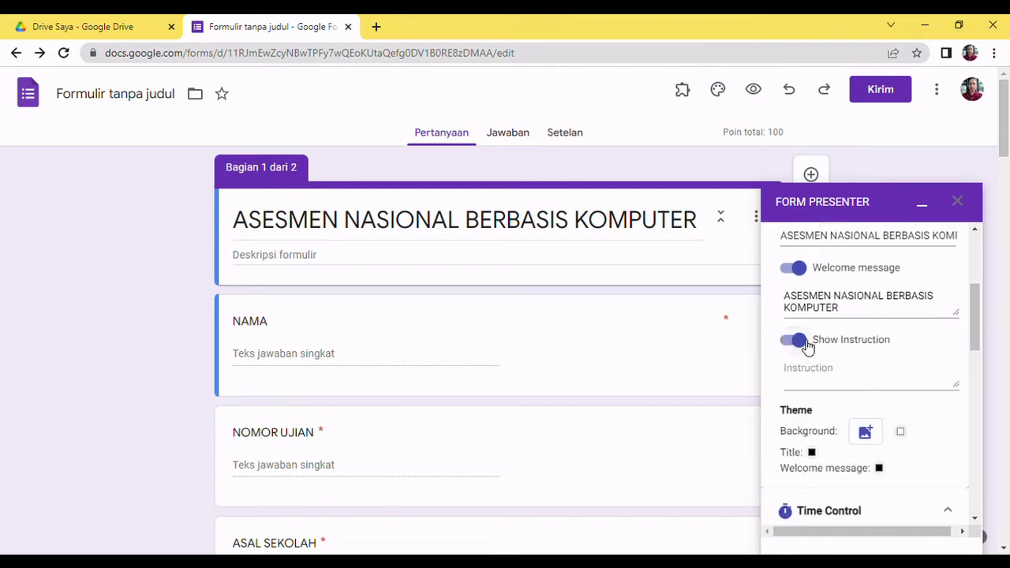
click(819, 382)
text(KERJAKAN DENGAN SUNGGUH-)
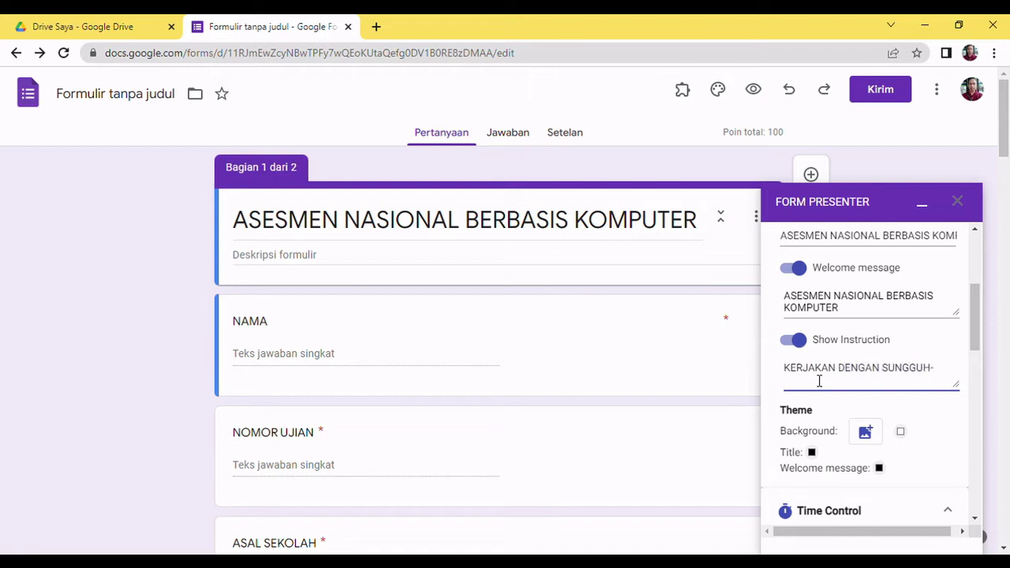
text(SUNGGUH)
drag(972, 350, 977, 375)
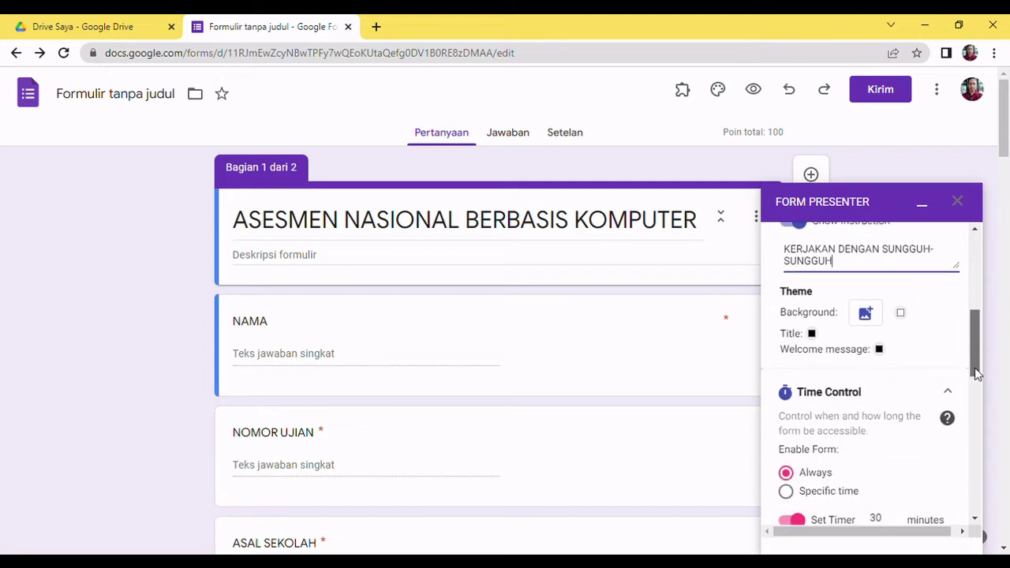
click(866, 317)
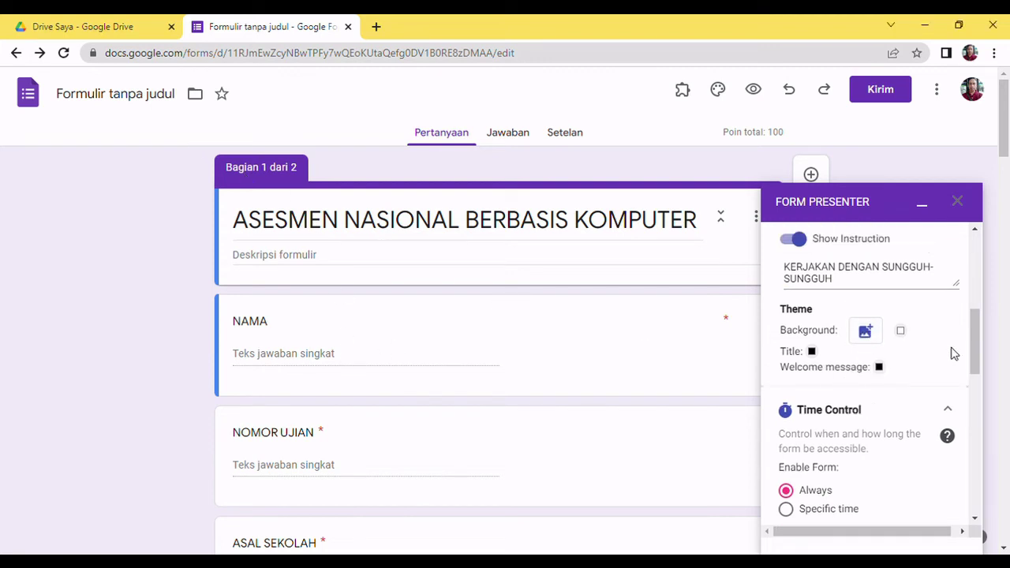
Set the time control to enable the form only at a specific time
drag(975, 360, 973, 373)
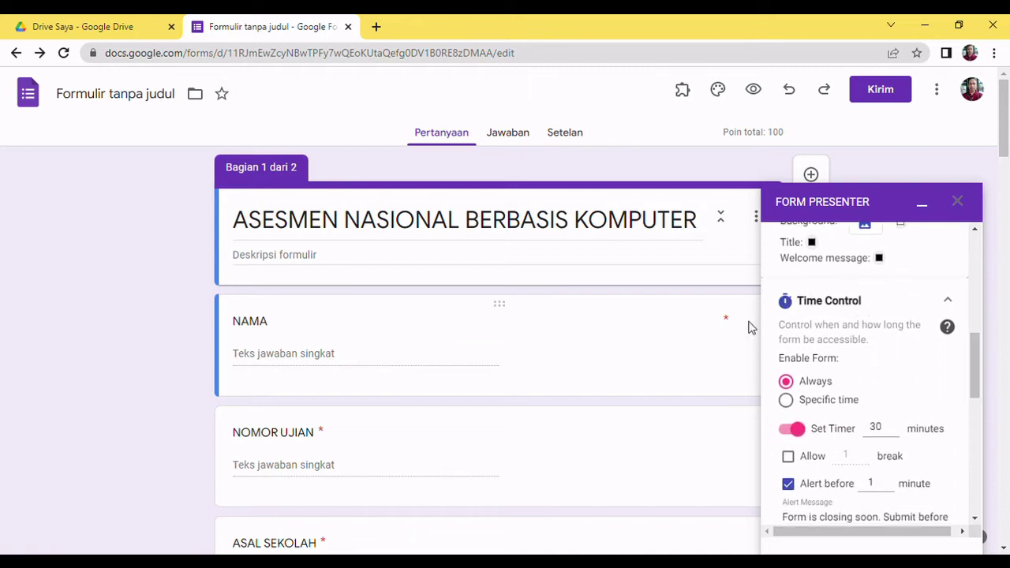
drag(978, 350, 977, 372)
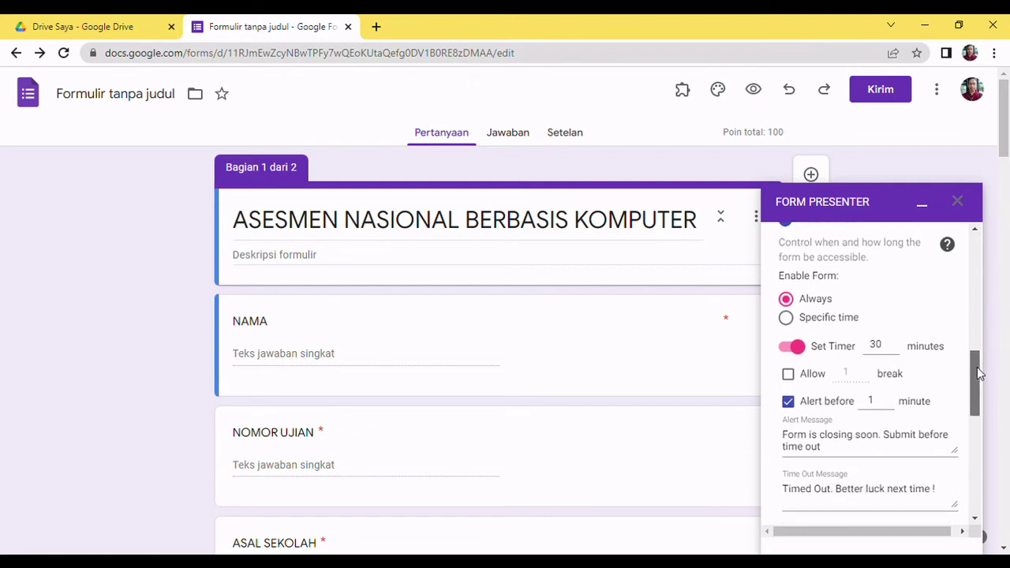
click(787, 319)
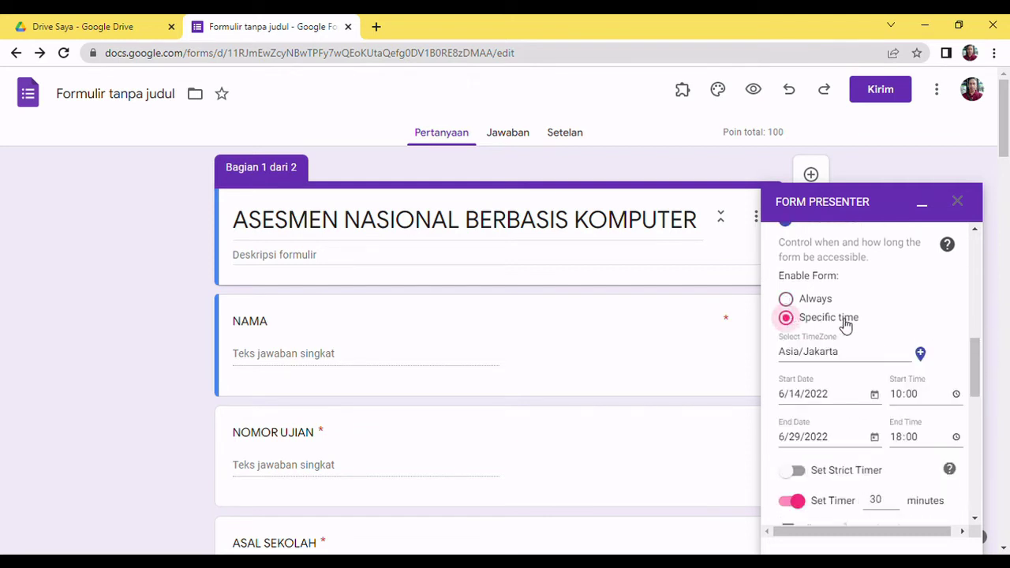
Set the timer alert to appear 3 minutes before the time runs out
drag(981, 349, 978, 378)
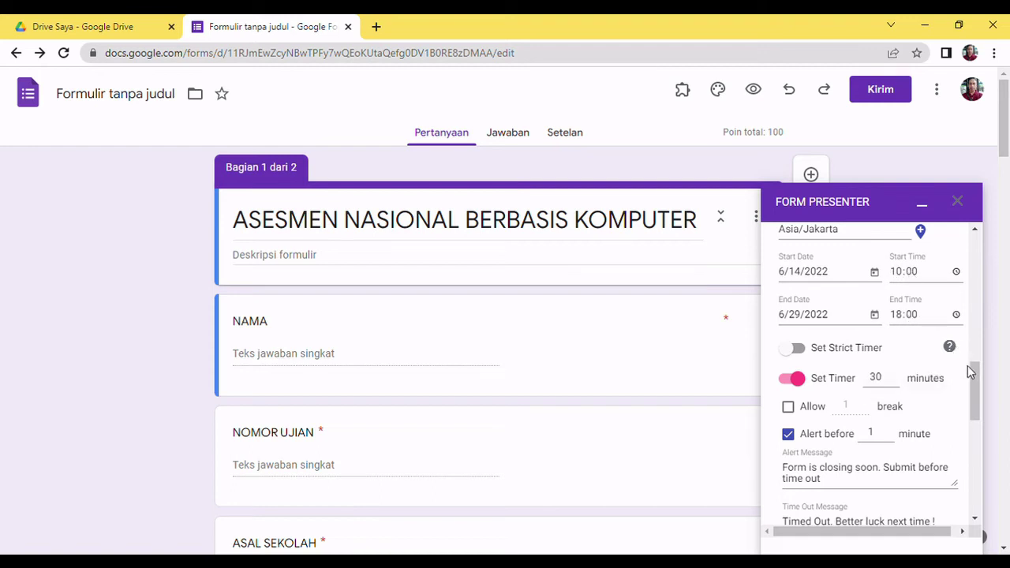
drag(974, 373, 975, 387)
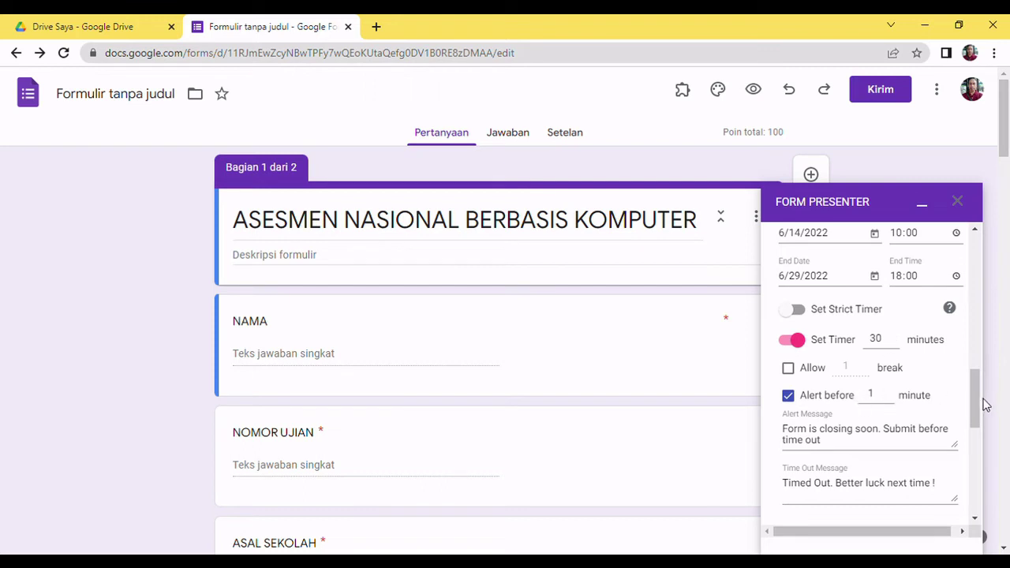
drag(976, 394, 977, 404)
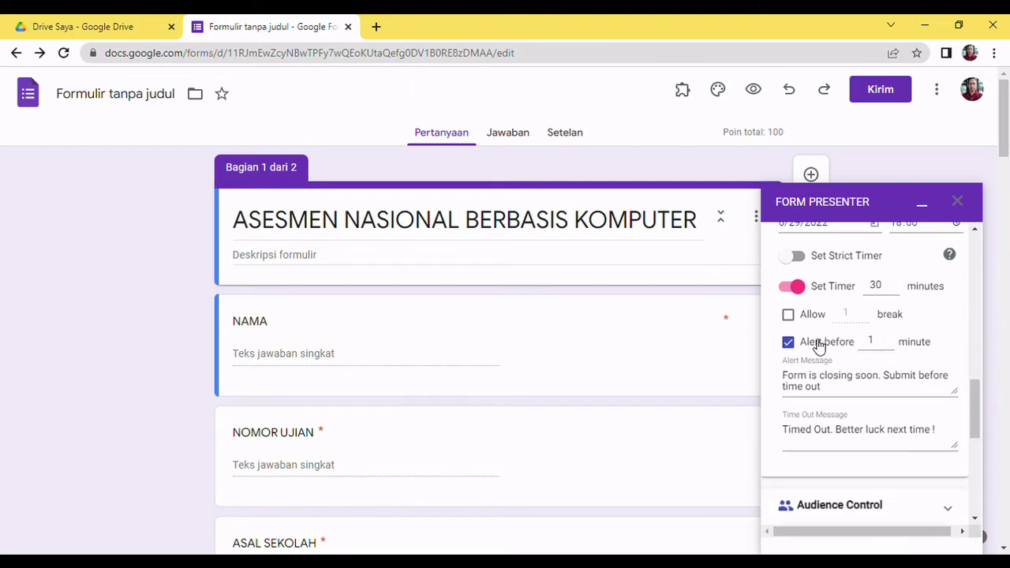
click(888, 337)
click(888, 340)
Replace the alert message with "WAKTU MENGERJAKAN MASIH 3 MENIT HARAP TELITI KEMBALI SEBELUM DIKIRIM"
click(790, 383)
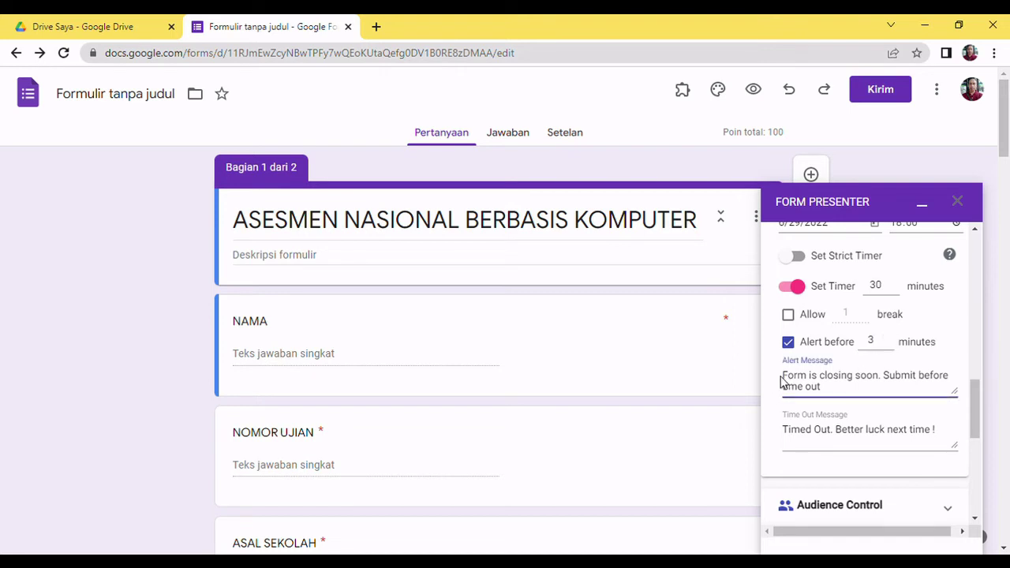
drag(826, 393, 762, 379)
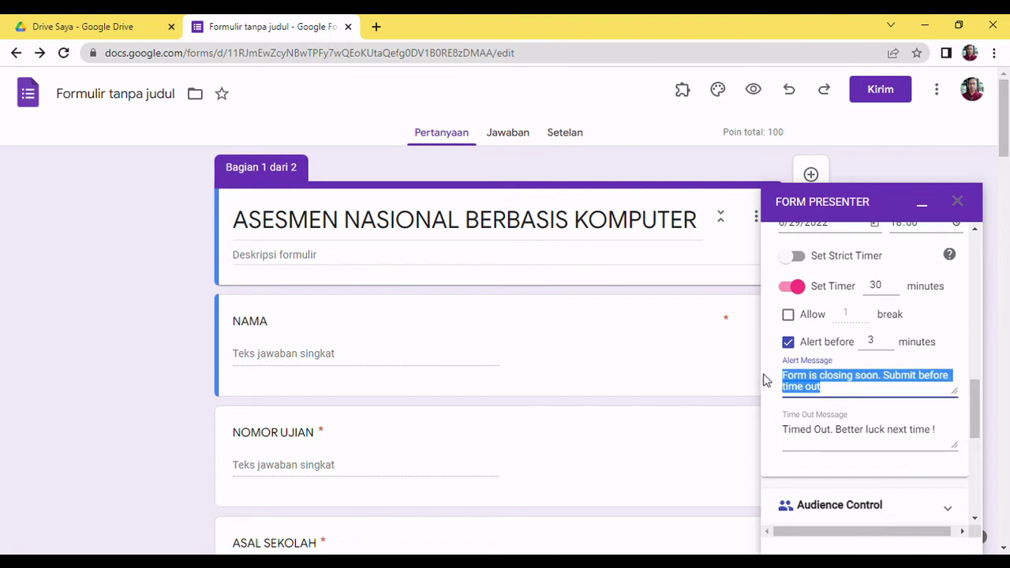
text(WA)
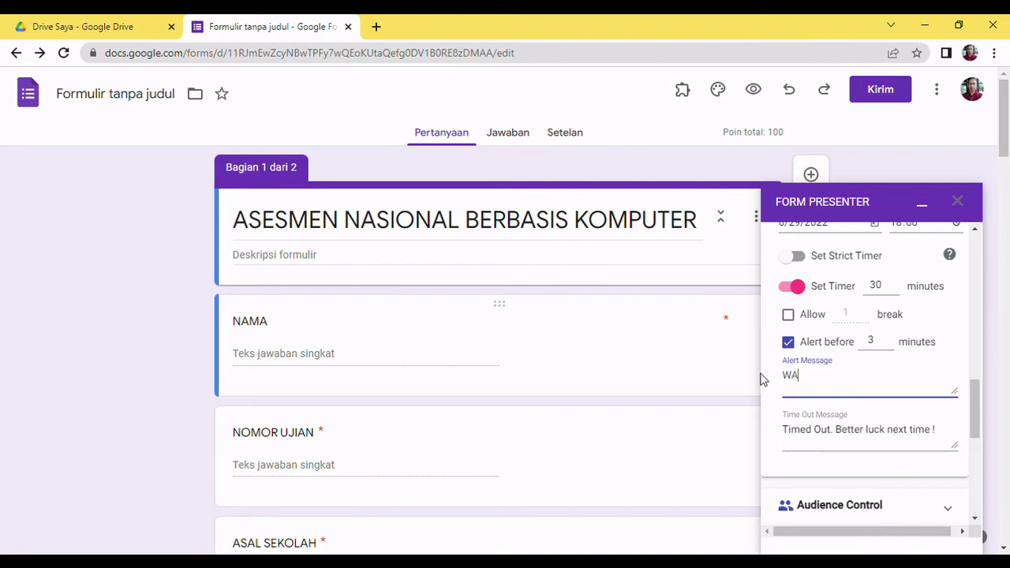
text(KTU MENGERJAKAN MASIH 3 ME)
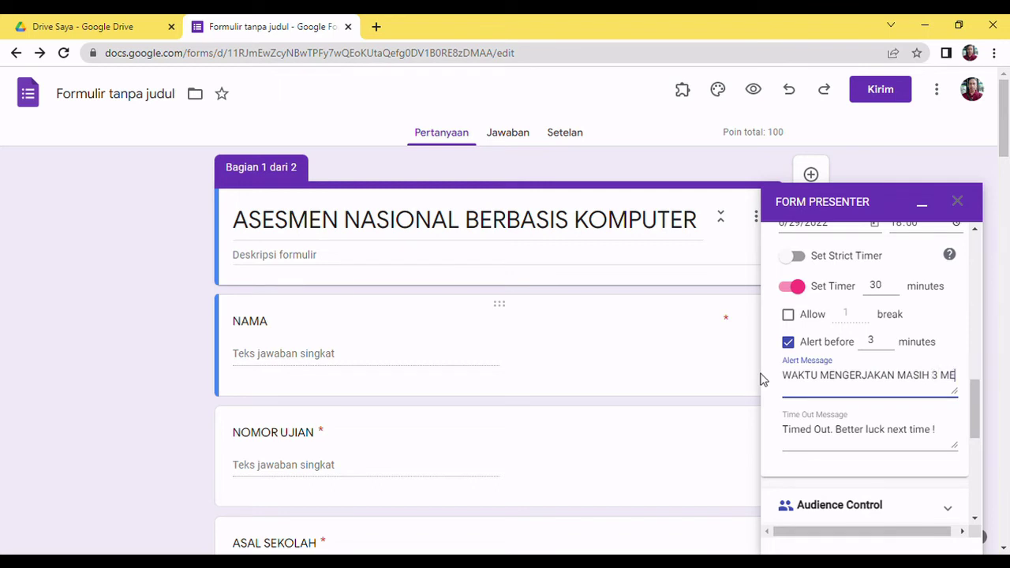
text(NIT)
text(HARAP TELITI KEMBALI S)
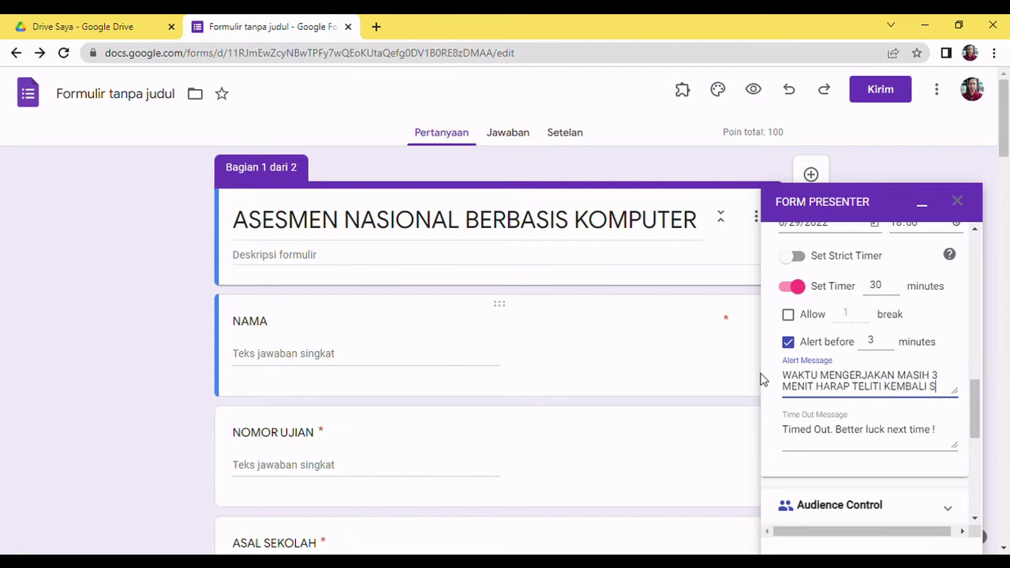
text(LUM DIK)
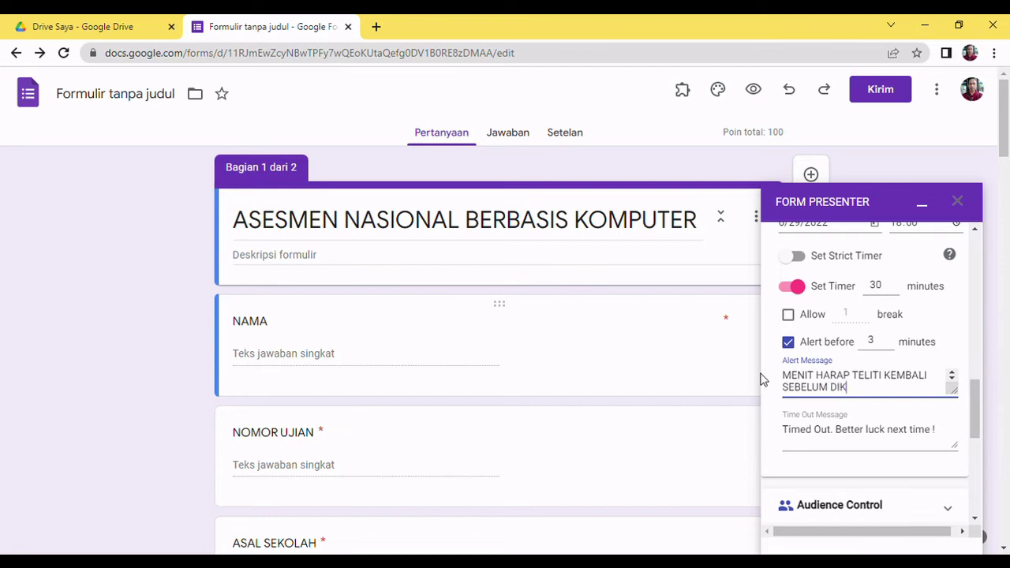
text(IRIM)
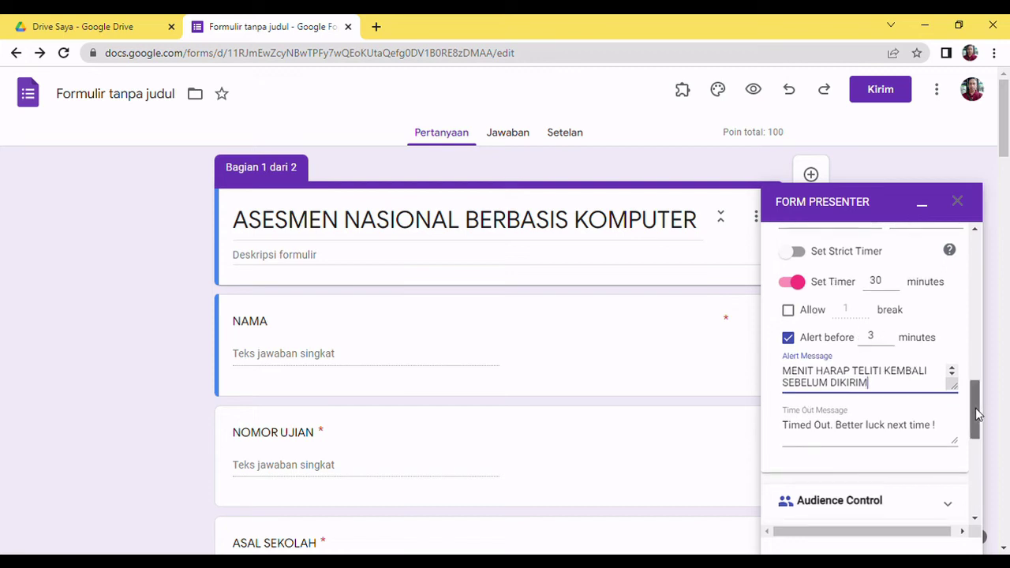
Publish the form through Form Presenter with the configured settings
scroll(976, 411, down, 1)
drag(975, 428, 969, 451)
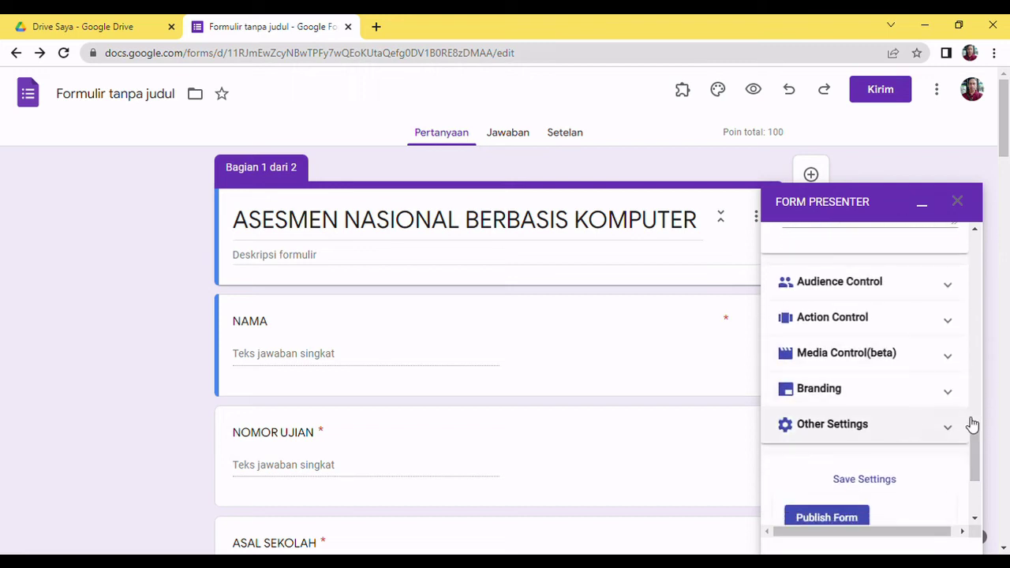
scroll(975, 450, down, 1)
scroll(977, 449, down, 1)
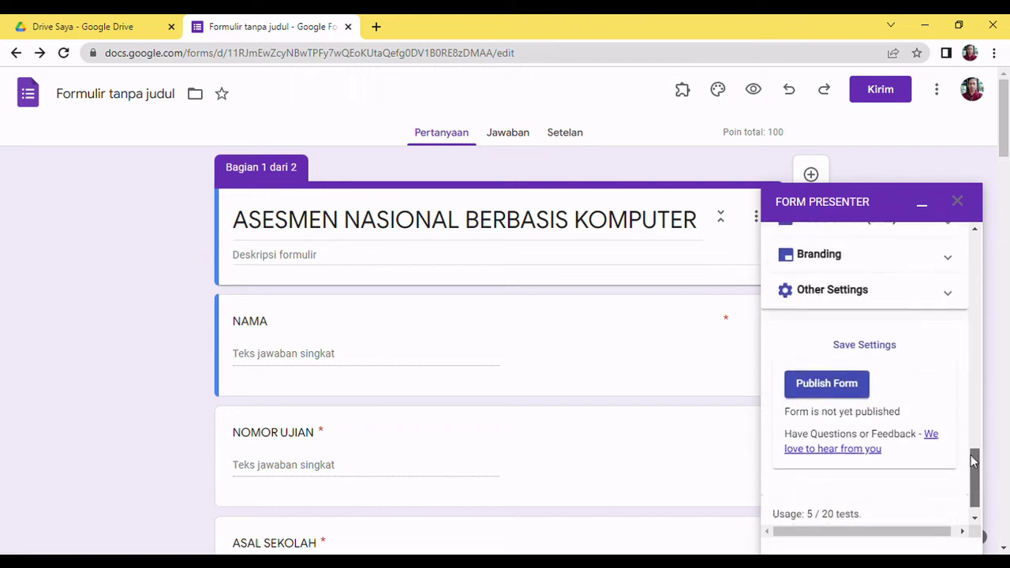
click(832, 379)
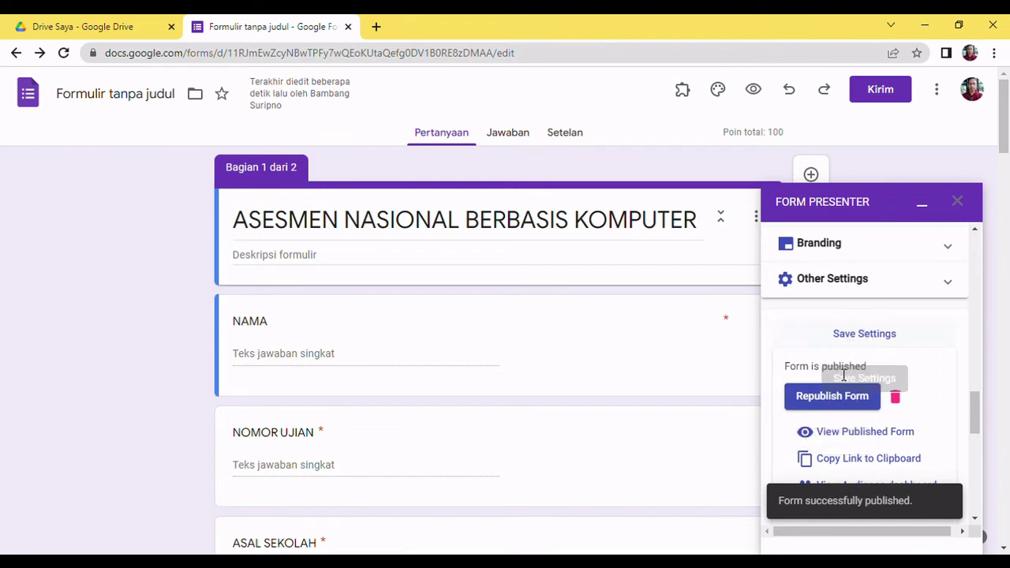
View the published form in Form Presenter and start the exam
click(854, 434)
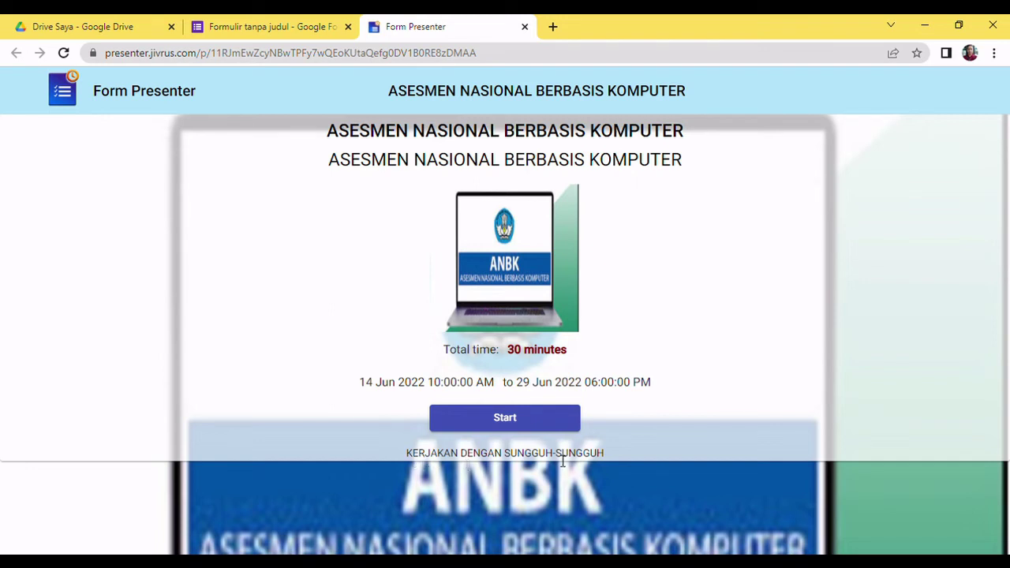
click(509, 418)
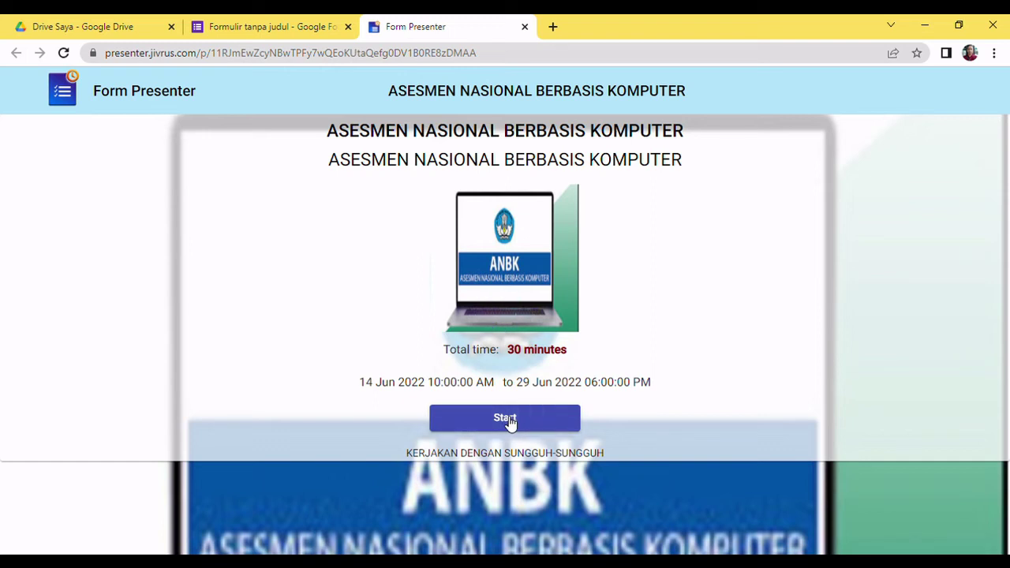